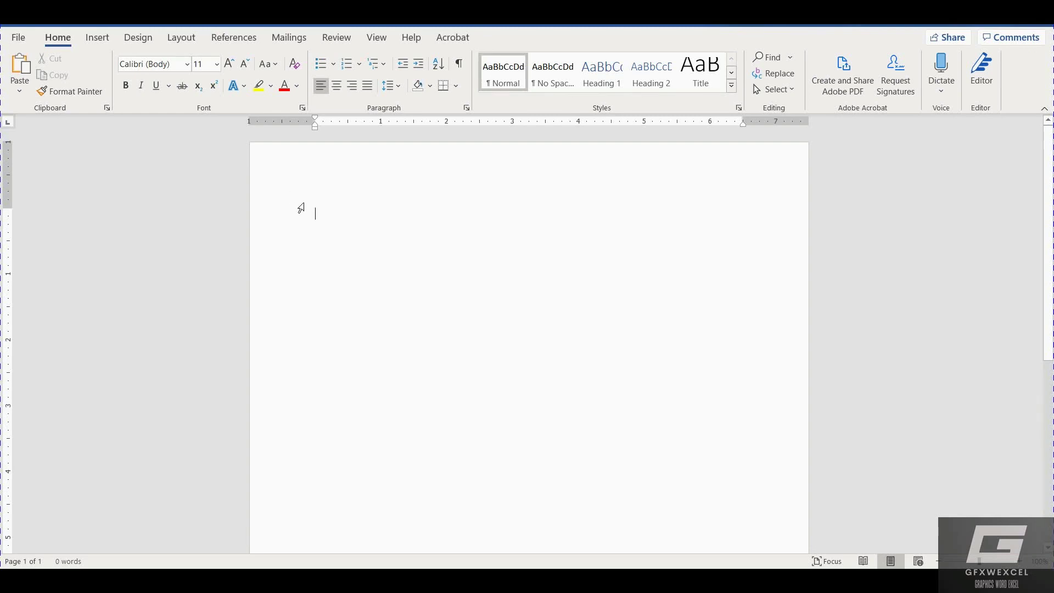
Change the page size to A4 (8.27" x 11.69") from the Layout Size list.
{"action": "left_click", "coordinate": [180, 38]}
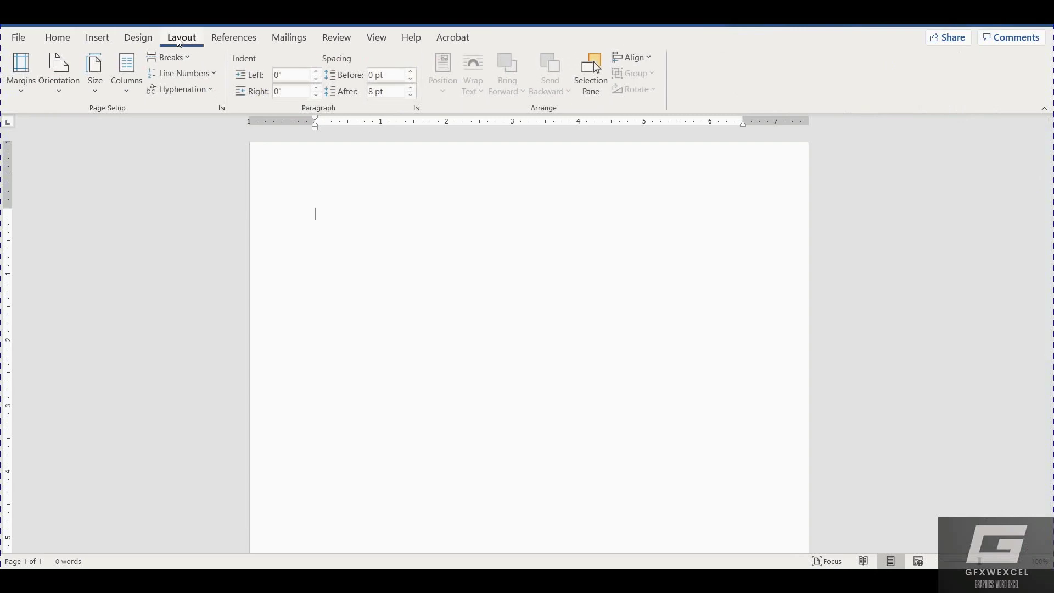
{"action": "left_click", "coordinate": [59, 69]}
{"action": "left_click", "coordinate": [95, 77]}
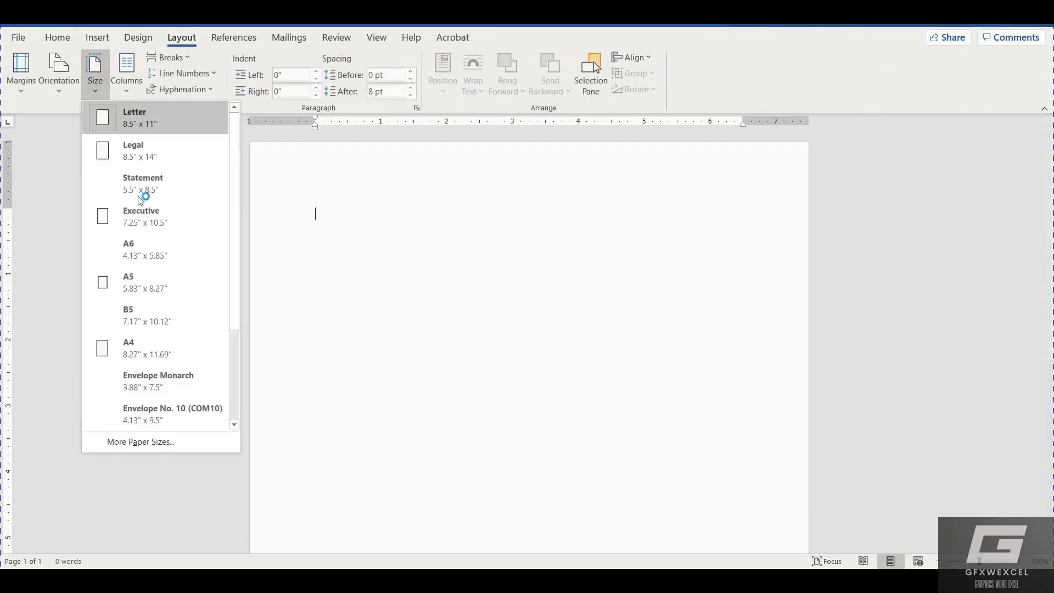
{"action": "left_click", "coordinate": [154, 347]}
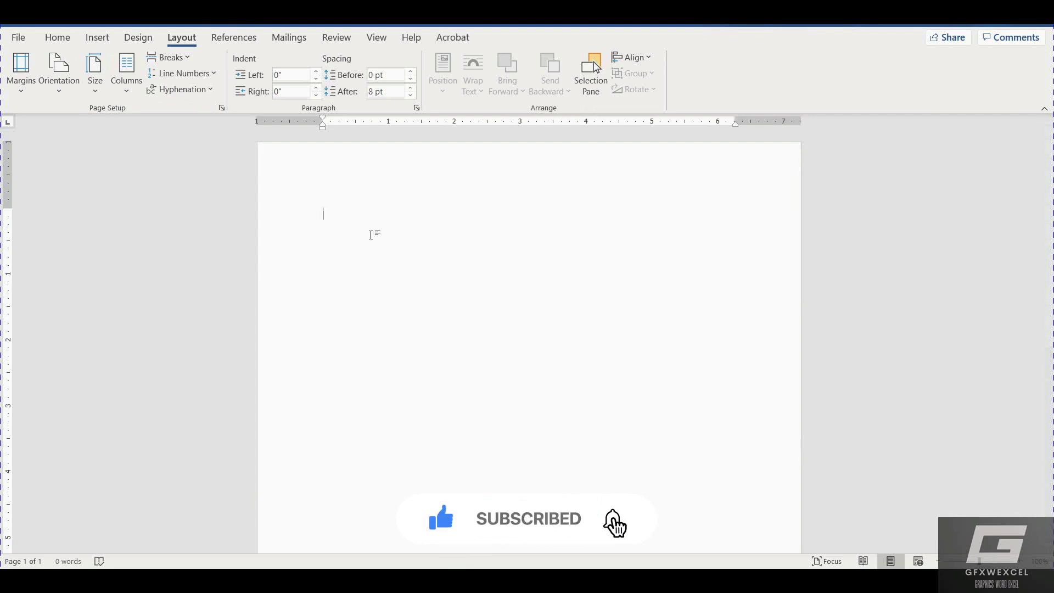
Insert the 'Water Mark' picture from the Desktop folder onto the blank page.
{"action": "left_click", "coordinate": [99, 39]}
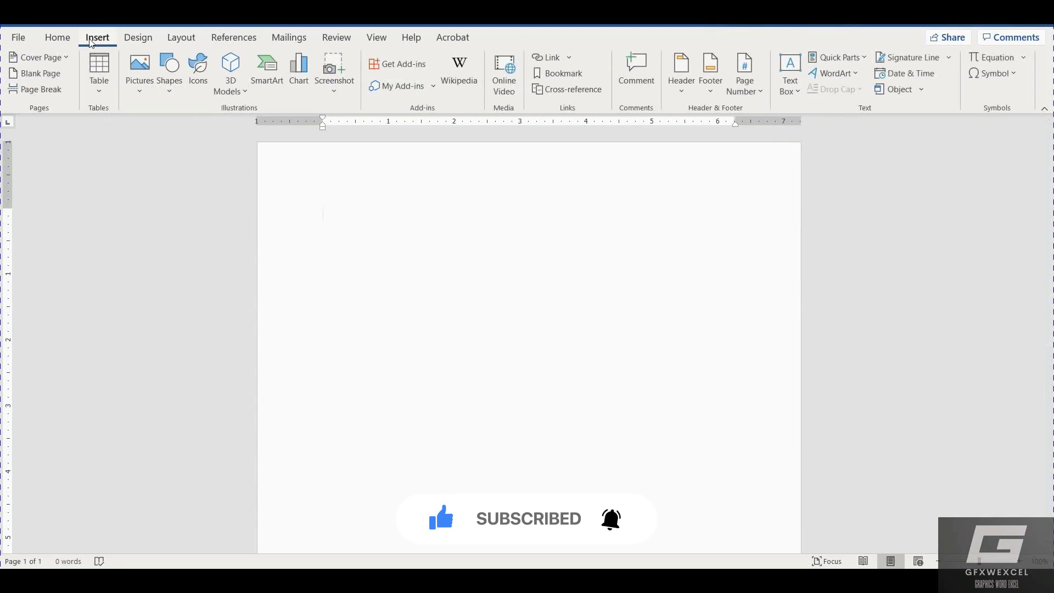
{"action": "left_click", "coordinate": [129, 76]}
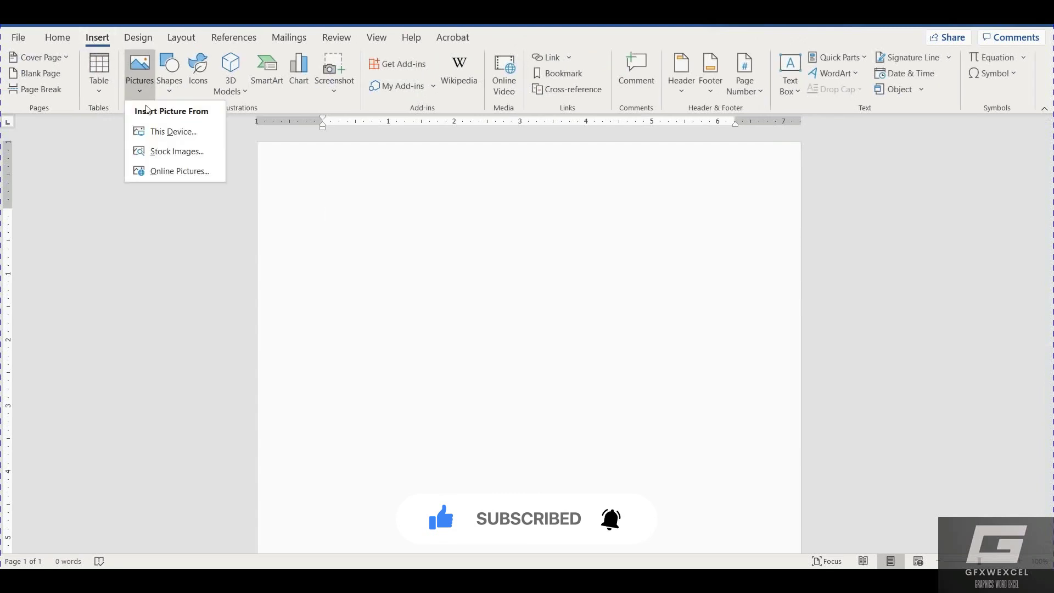
{"action": "left_click", "coordinate": [159, 132]}
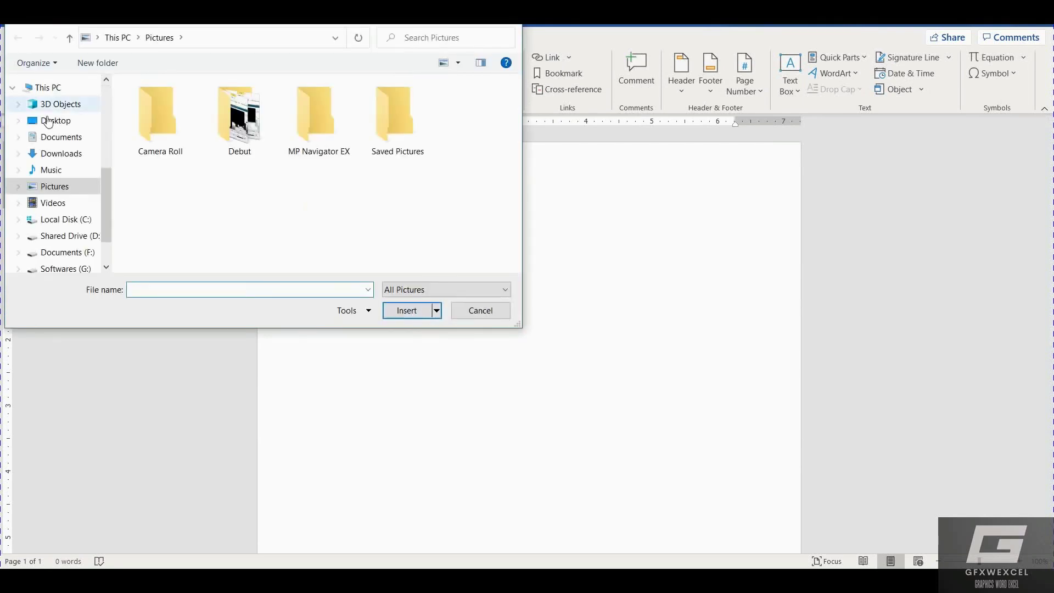
{"action": "left_click", "coordinate": [55, 120]}
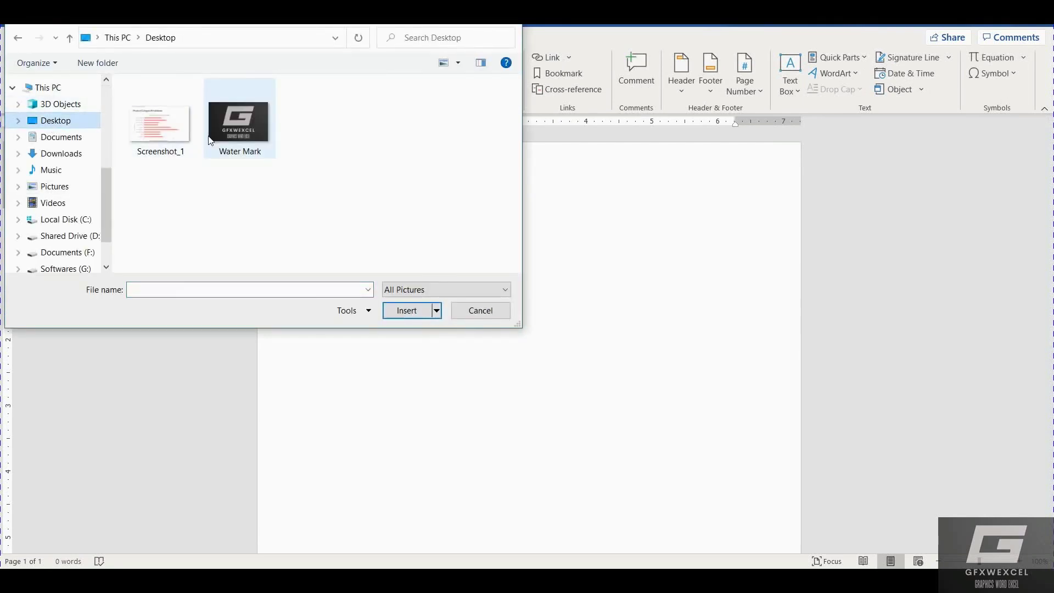
{"action": "double_click", "coordinate": [209, 138]}
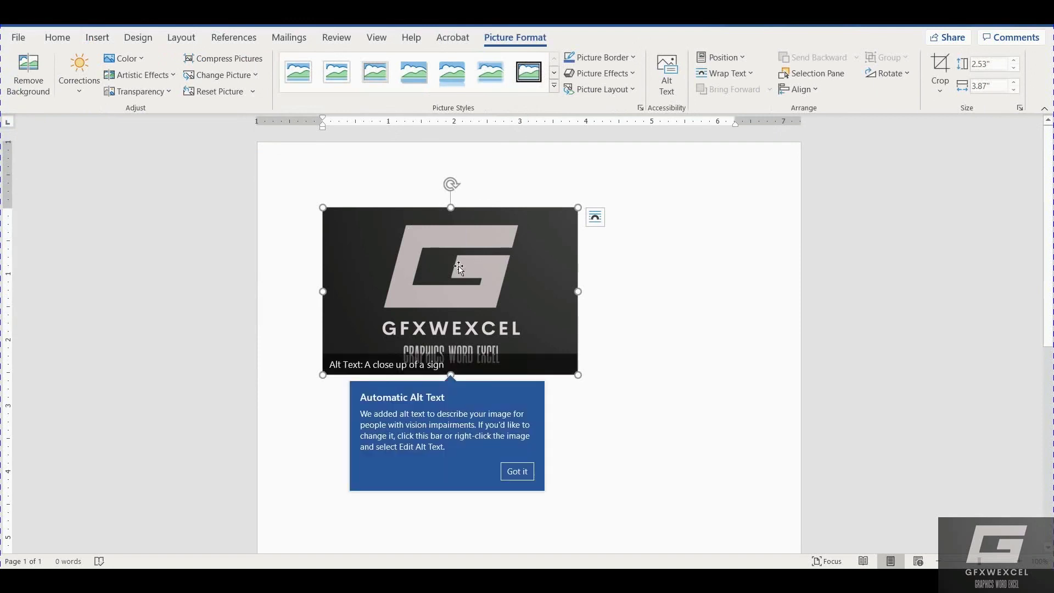
Wrap the Water Mark logo In Front of Text and shrink it to about 1.21" by 1.84".
{"action": "left_click", "coordinate": [516, 472]}
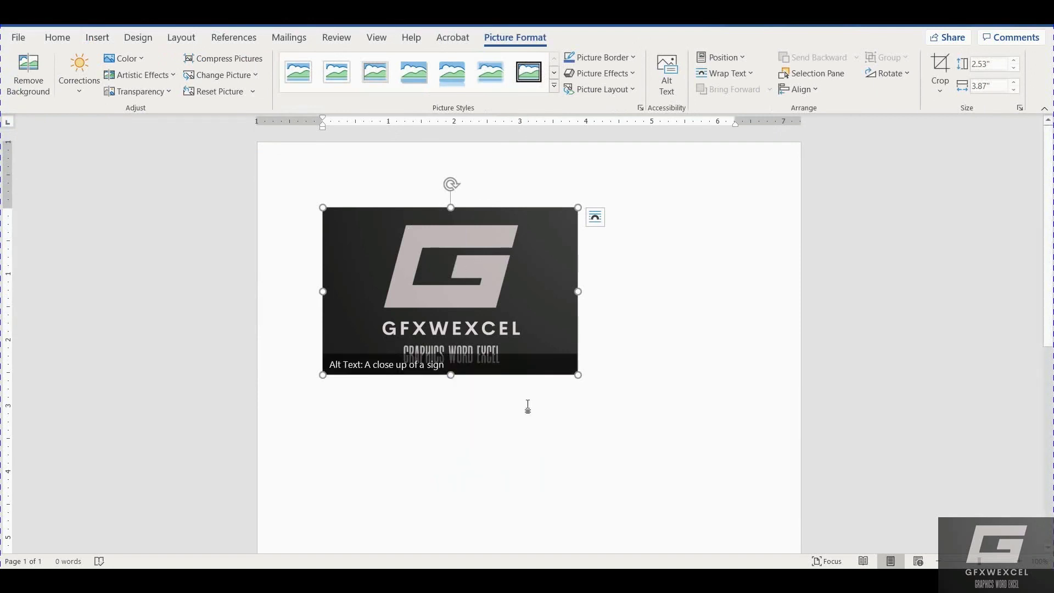
{"action": "right_click", "coordinate": [505, 328]}
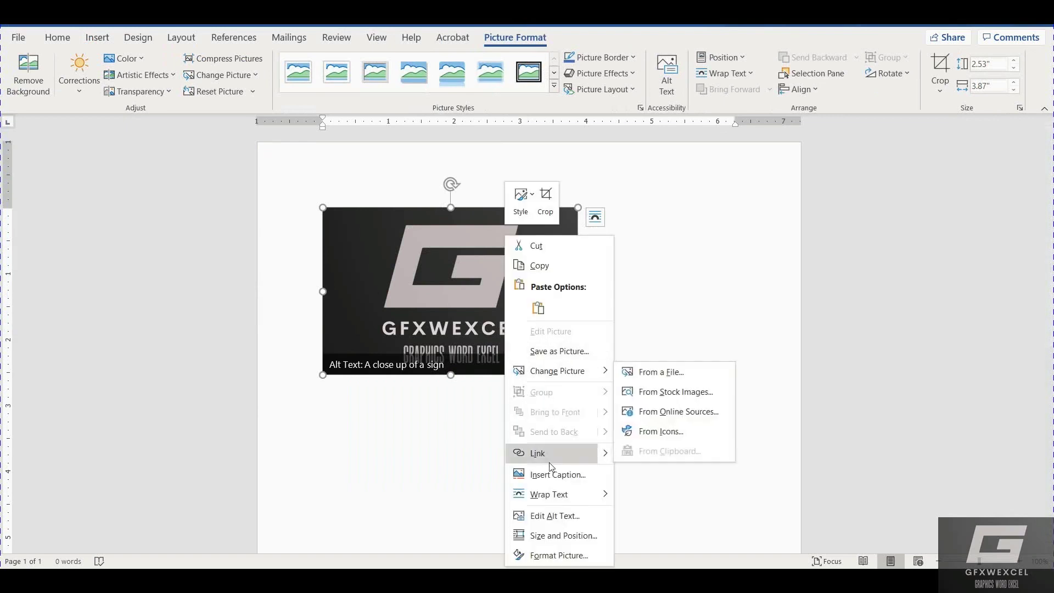
{"action": "mouse_move", "coordinate": [578, 497]}
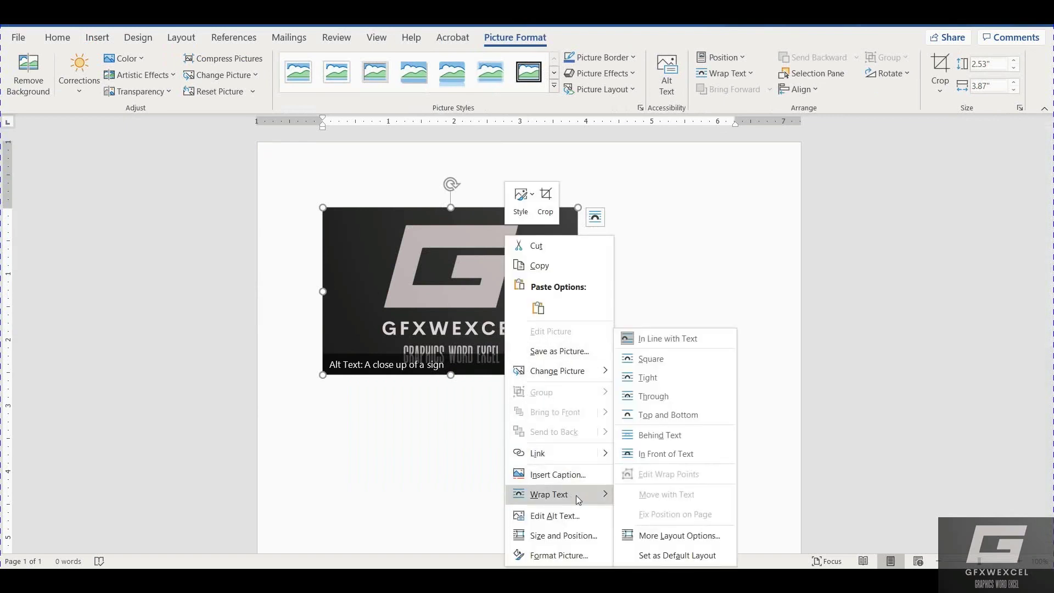
{"action": "left_click", "coordinate": [659, 454]}
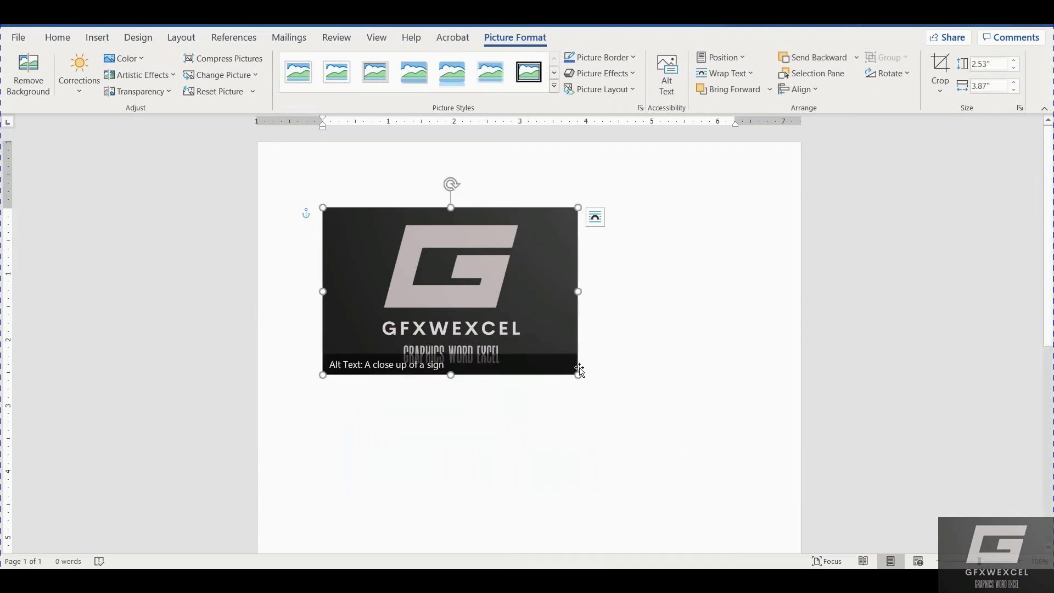
{"action": "left_click_drag", "start_coordinate": [578, 373], "coordinate": [445, 287]}
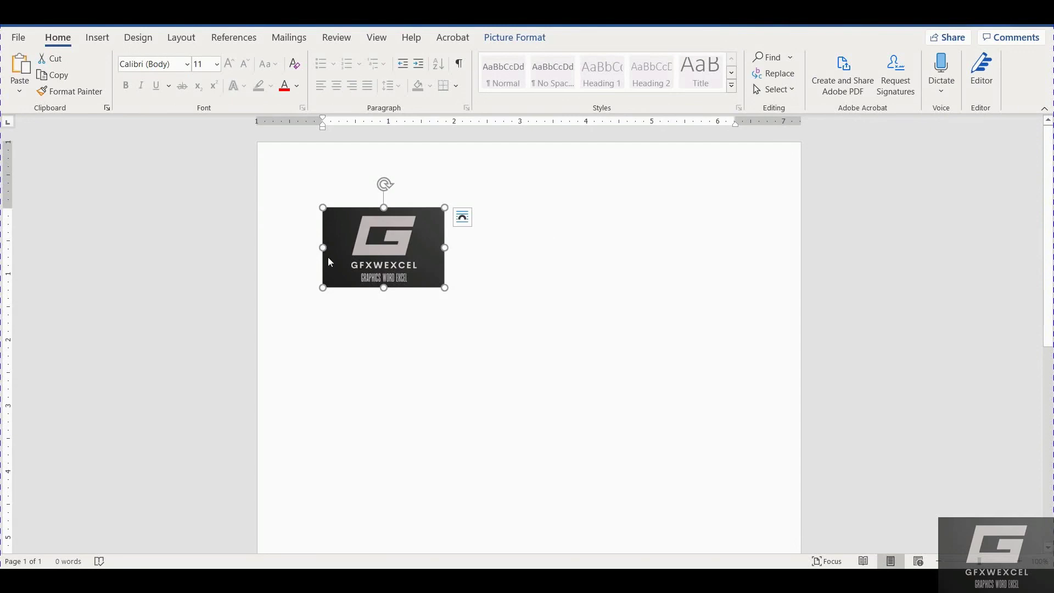
Add a Gradient Fill: Blue with Reflection WordArt right of the logo and select its placeholder text.
{"action": "left_click", "coordinate": [98, 38]}
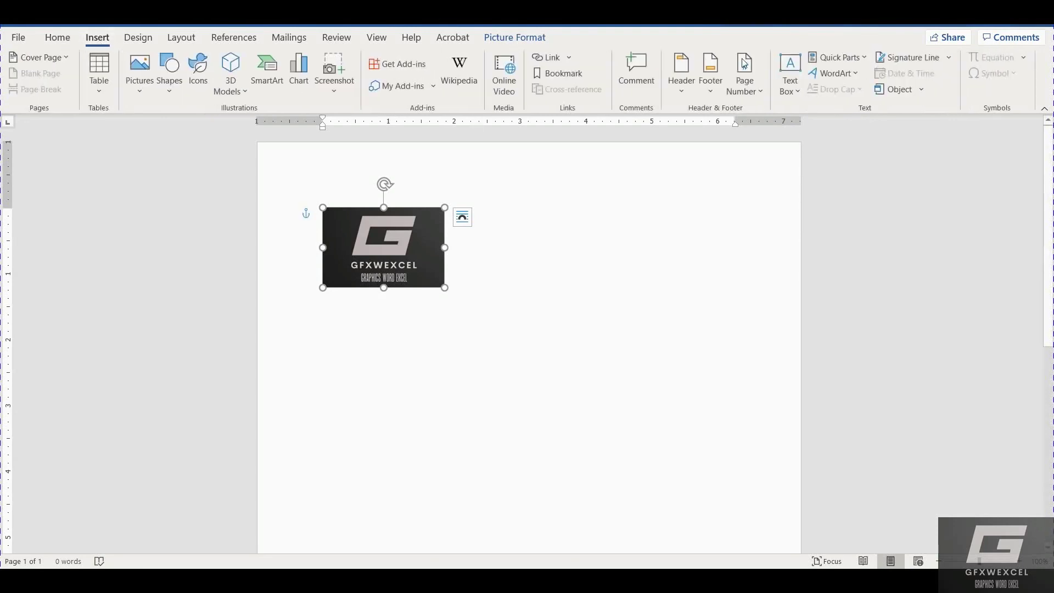
{"action": "left_click", "coordinate": [849, 73]}
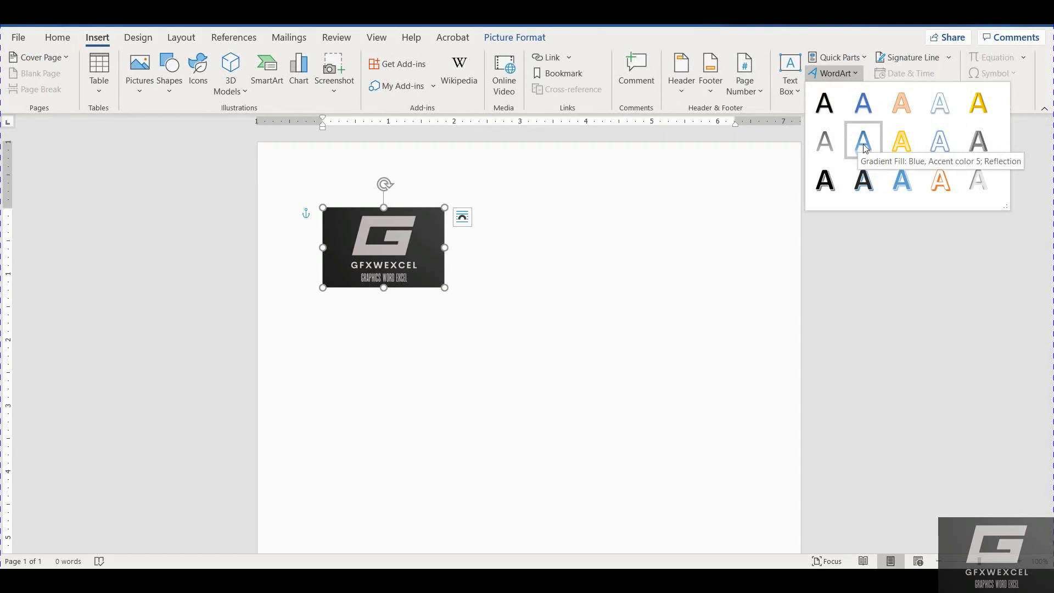
{"action": "left_click", "coordinate": [863, 146]}
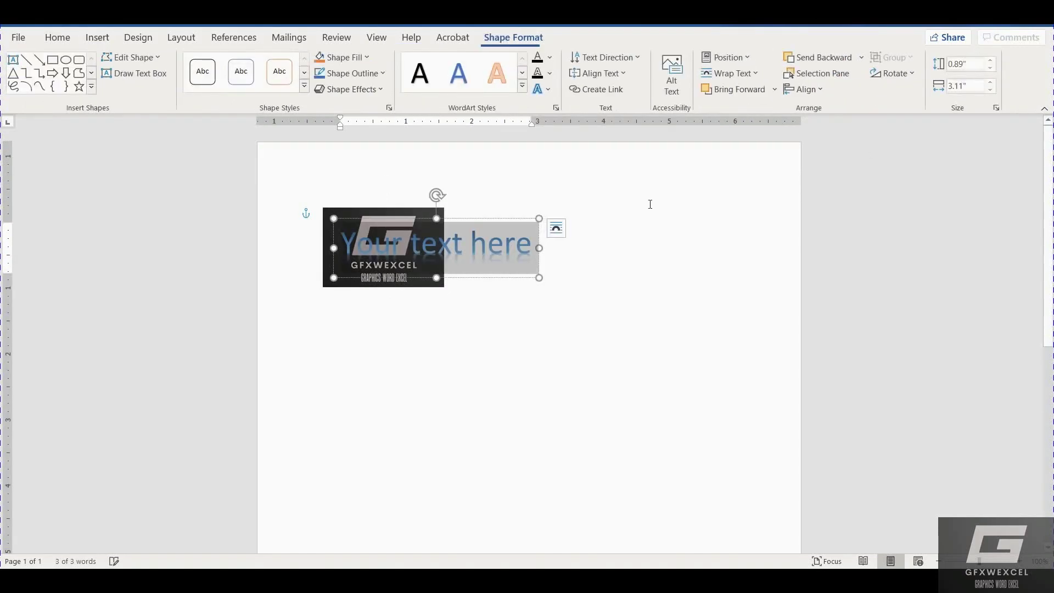
{"action": "left_click_drag", "start_coordinate": [479, 219], "coordinate": [611, 213]}
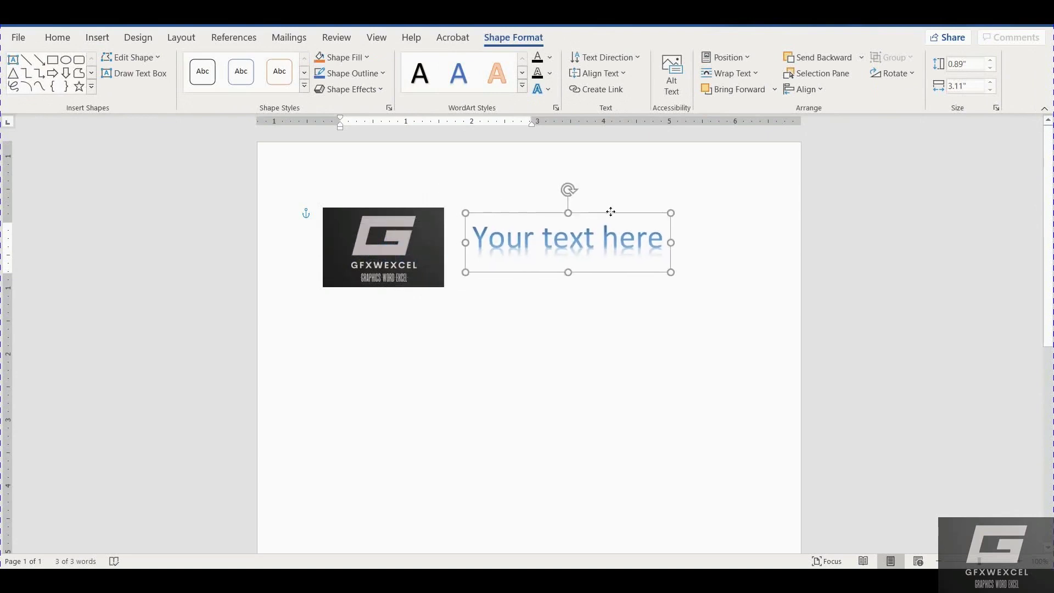
{"action": "left_click", "coordinate": [613, 237]}
{"action": "key", "text": "ctrl+a"}
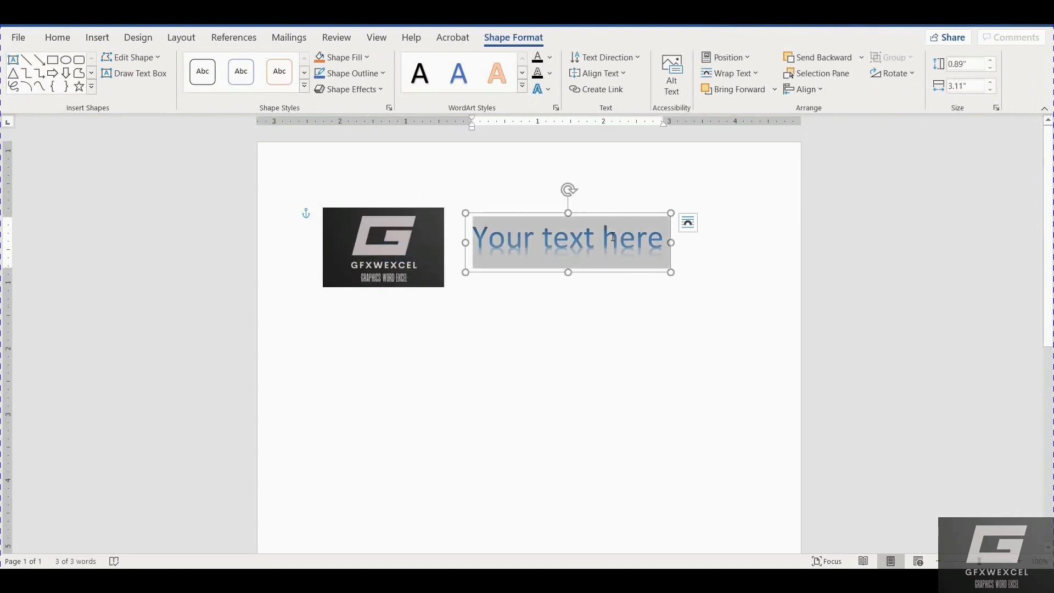
Replace the placeholder with 'GFXWEXCEL YOUTUBE', correcting the lowercase ending, and select the text.
{"action": "type", "text": "GFXW"}
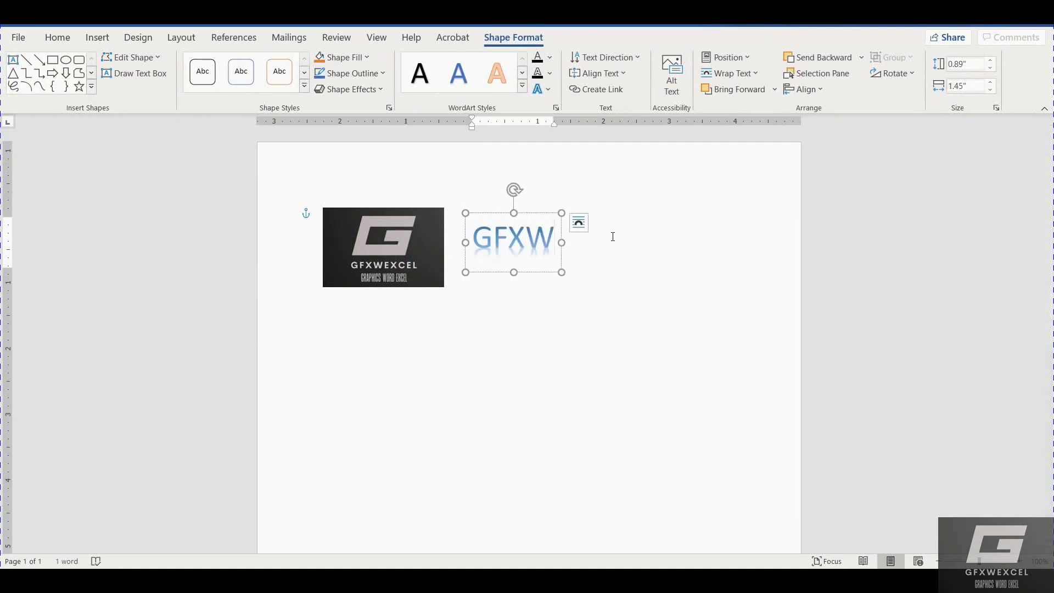
{"action": "type", "text": "EXCEL"}
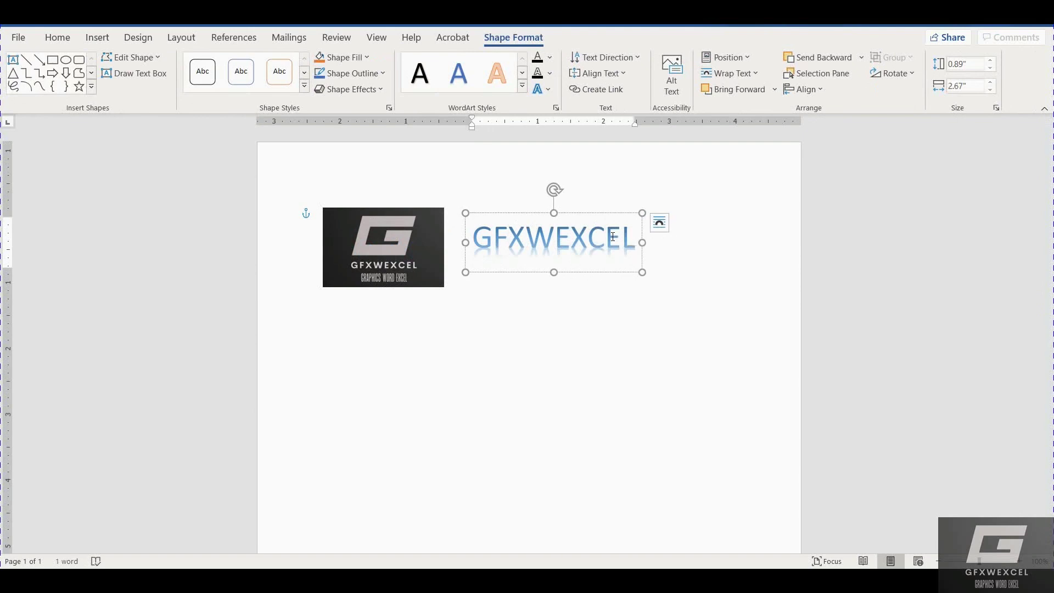
{"action": "type", "text": " YOUtube"}
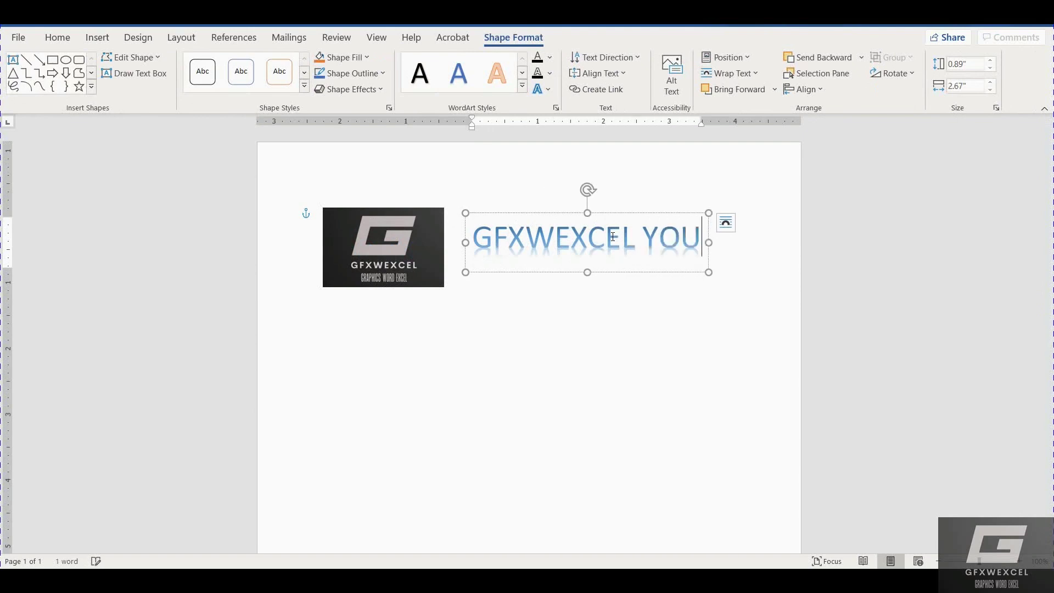
{"action": "key", "text": "BackSpace"}
{"action": "key", "text": "BackSpace"}
{"action": "key", "text": "BackSpace"}
{"action": "key", "text": "BackSpace"}
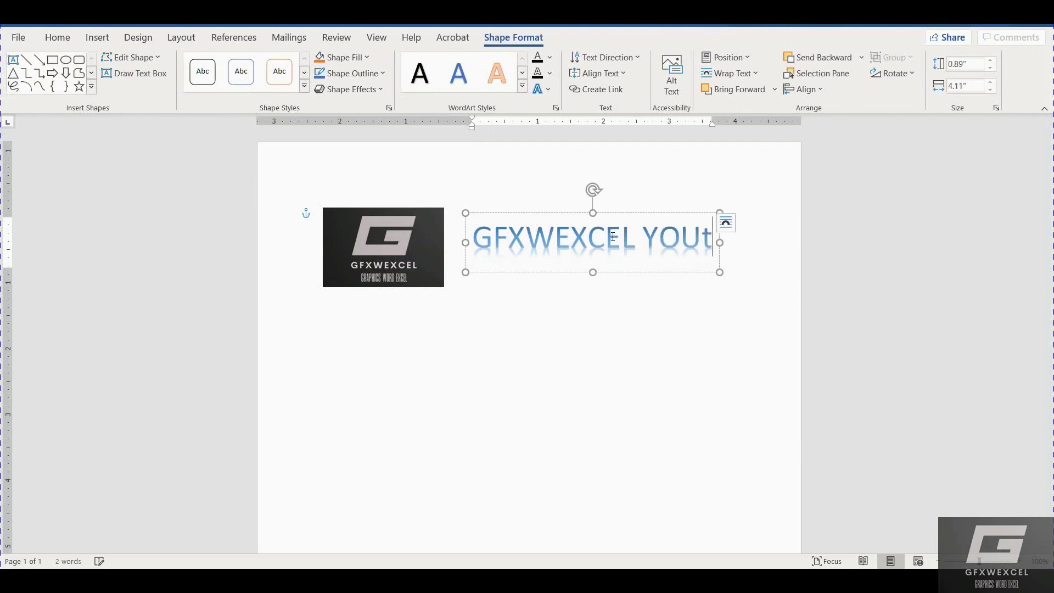
{"action": "type", "text": "TUBE"}
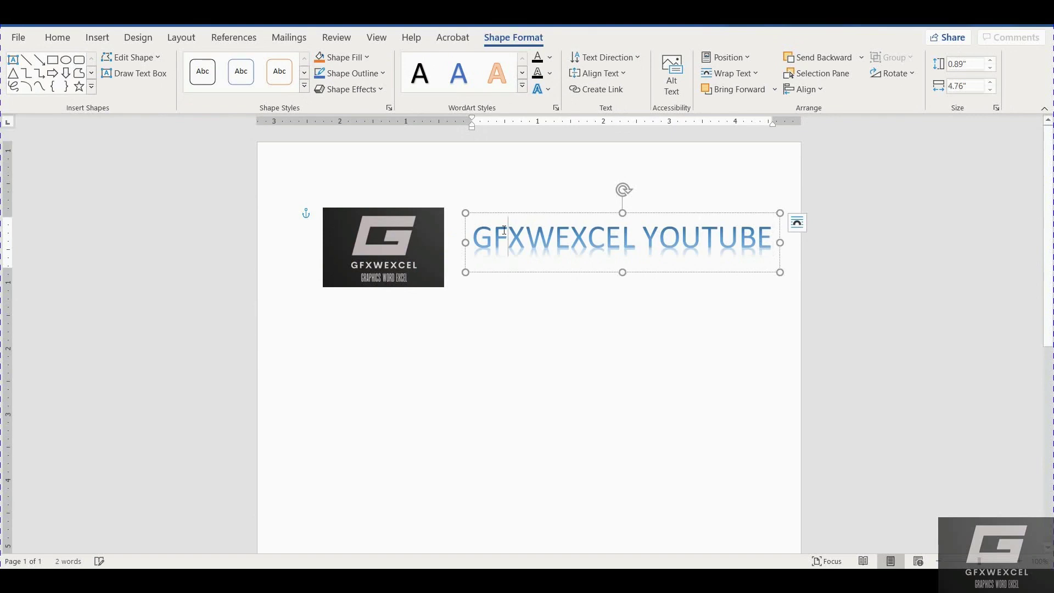
{"action": "triple_click", "coordinate": [506, 231]}
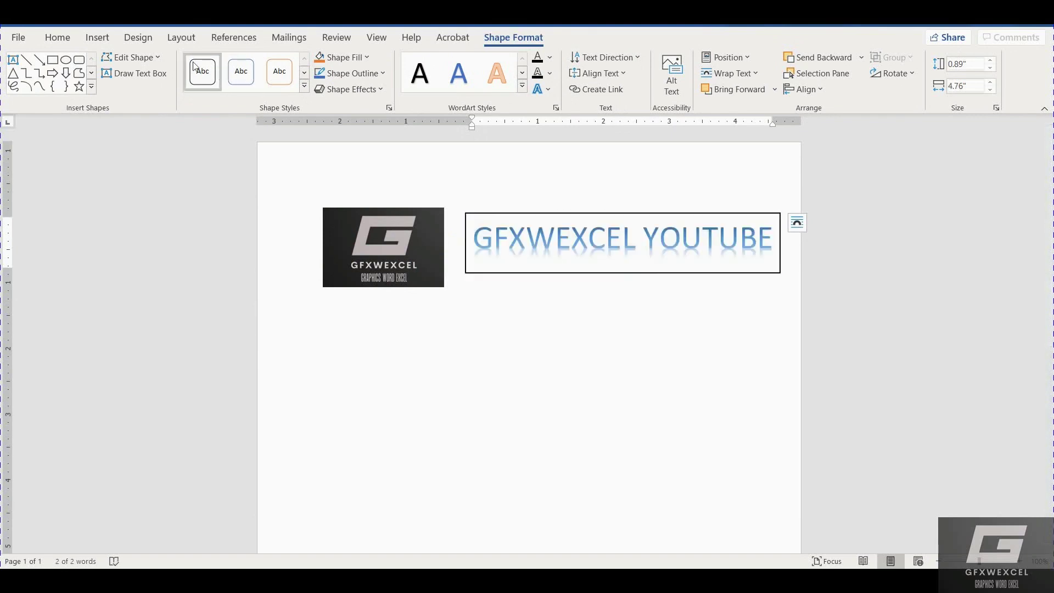
Format the GFXWEXCEL YOUTUBE text as bold Copperplate Gothic.
{"action": "left_click", "coordinate": [57, 38]}
{"action": "left_click", "coordinate": [125, 85]}
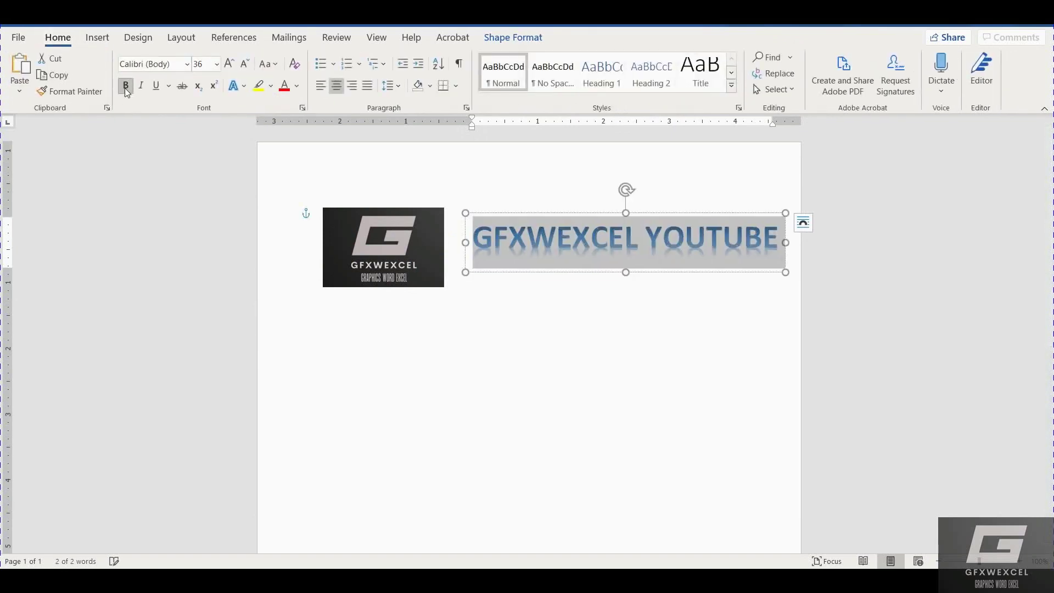
{"action": "left_click", "coordinate": [188, 64]}
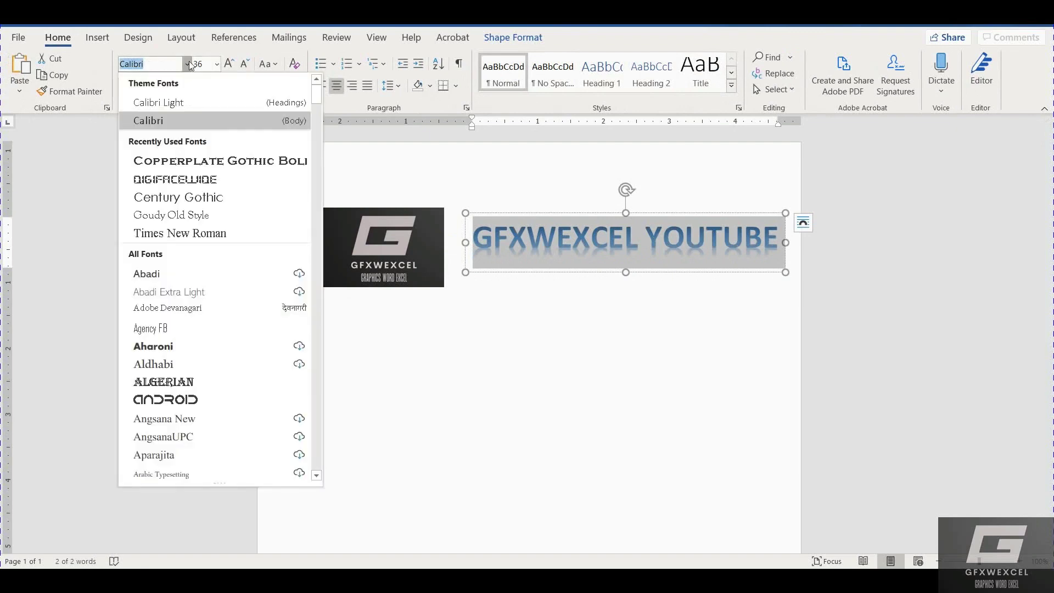
{"action": "left_click", "coordinate": [209, 164]}
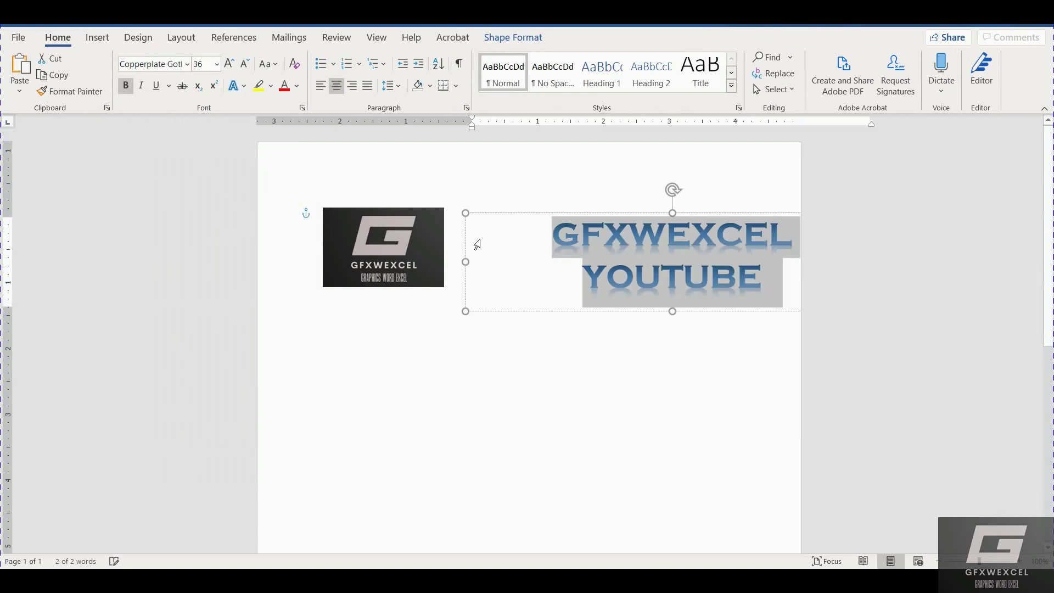
Widen the GFXWEXCEL YOUTUBE WordArt to fit one line and move it above the logo.
{"action": "left_click", "coordinate": [463, 267]}
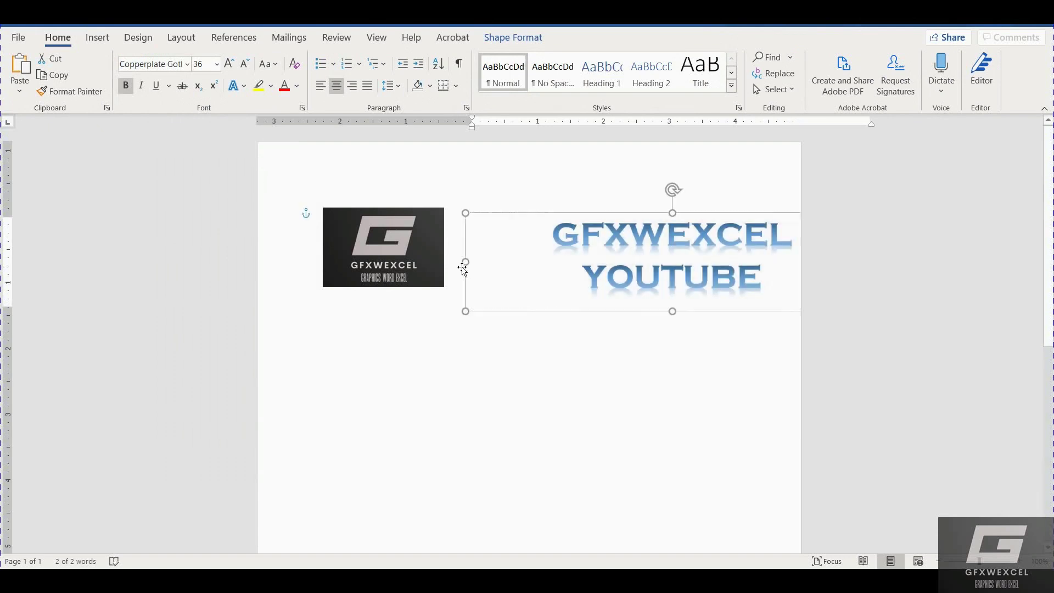
{"action": "left_click_drag", "start_coordinate": [464, 266], "coordinate": [401, 263]}
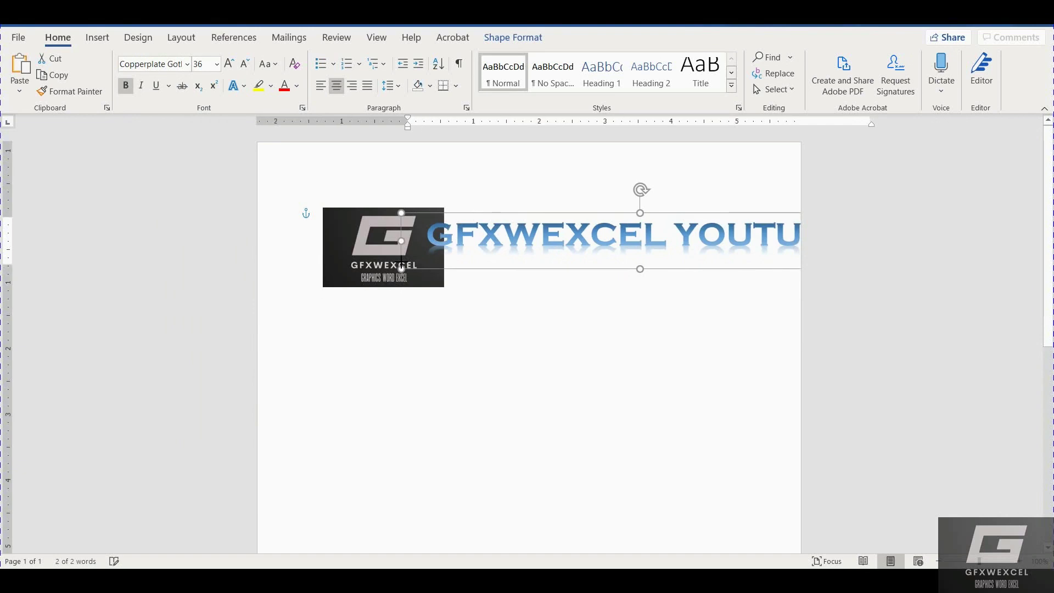
{"action": "left_click_drag", "start_coordinate": [604, 212], "coordinate": [487, 159]}
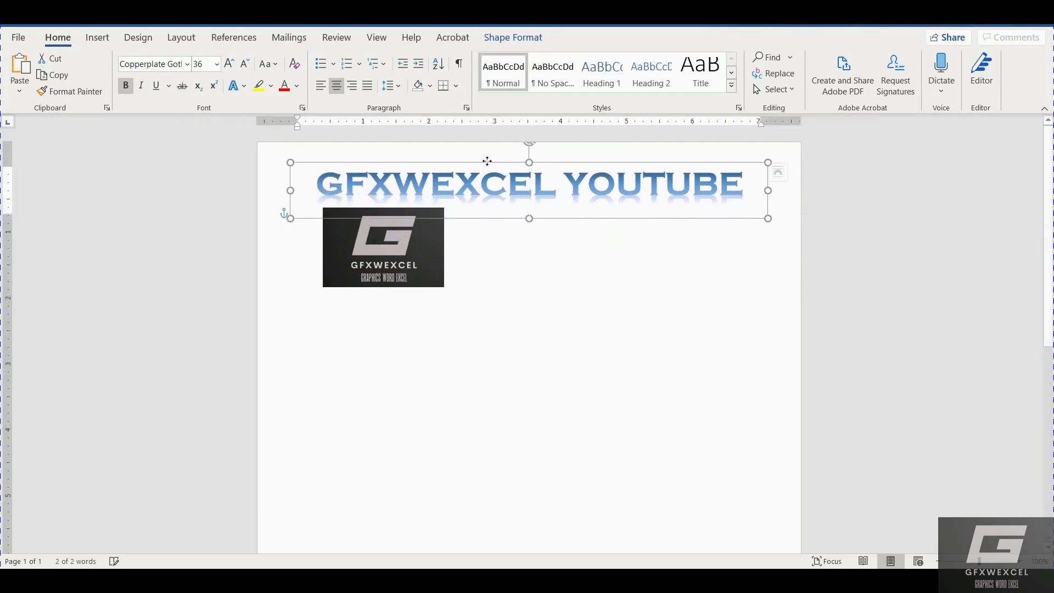
{"action": "left_click", "coordinate": [418, 265]}
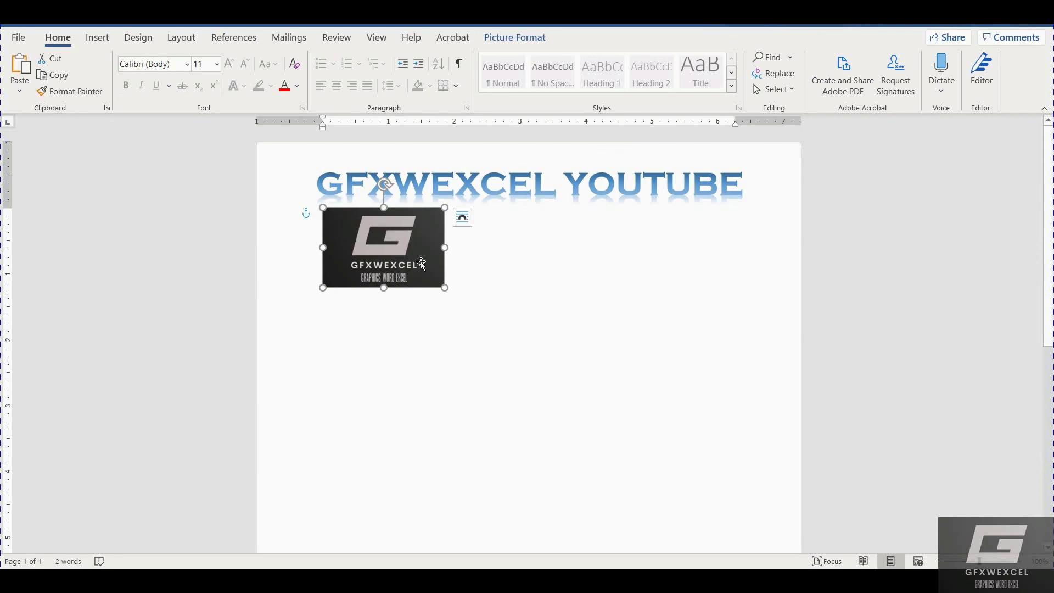
Drag the logo into the top-left corner, overlapping the start of the WordArt title.
{"action": "left_click_drag", "start_coordinate": [410, 255], "coordinate": [355, 205]}
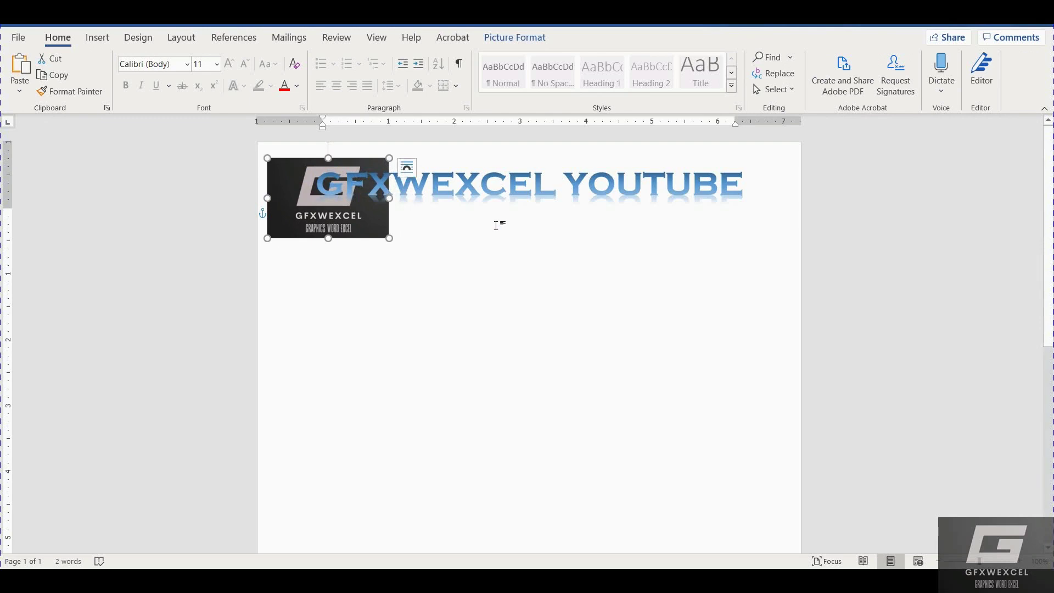
{"action": "left_click", "coordinate": [526, 279]}
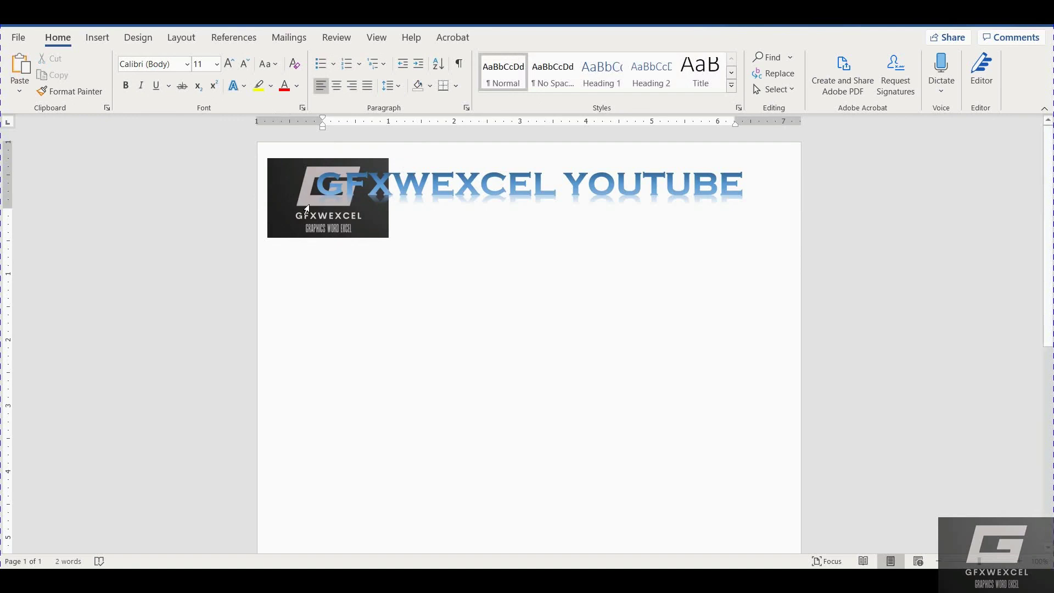
Set the top, bottom and left page margins to 0.3 inch.
{"action": "double_click", "coordinate": [282, 122]}
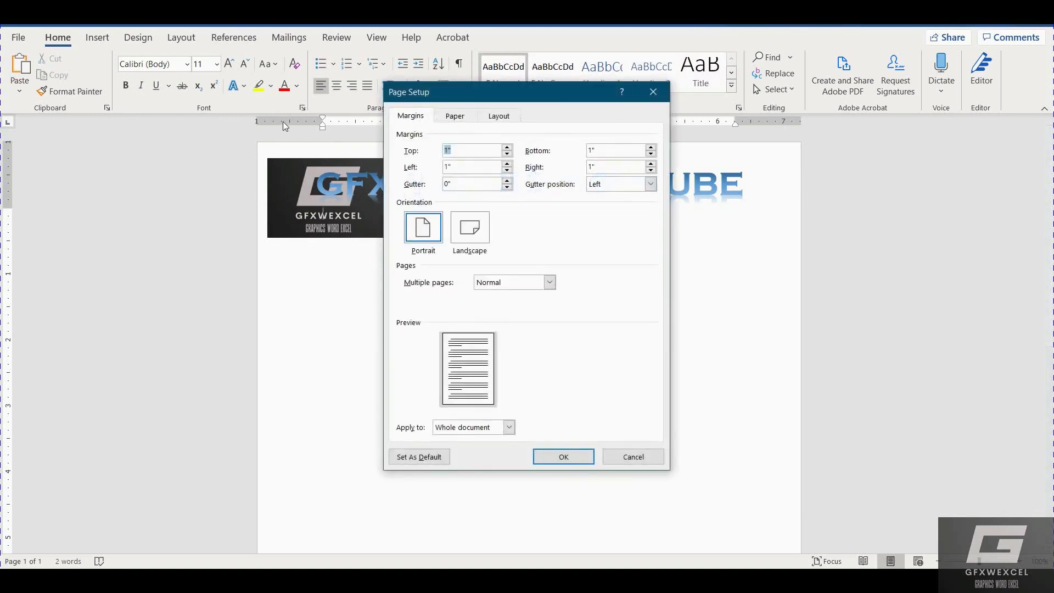
{"action": "type", "text": ".3"}
{"action": "key", "text": "Tab"}
{"action": "type", "text": ".3"}
{"action": "key", "text": "Tab"}
{"action": "type", "text": ".3"}
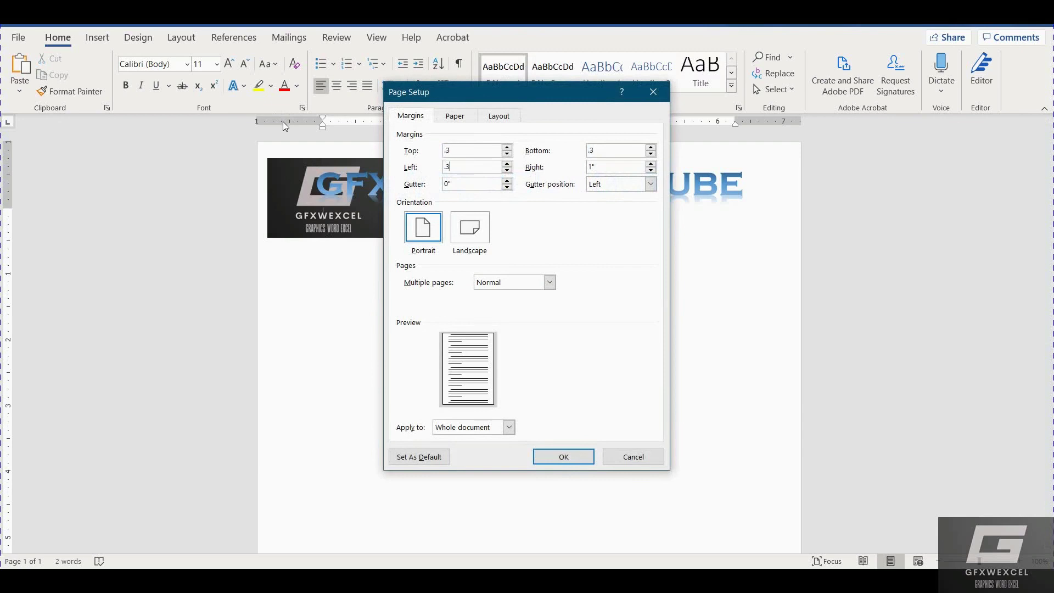
{"action": "key", "text": "Return"}
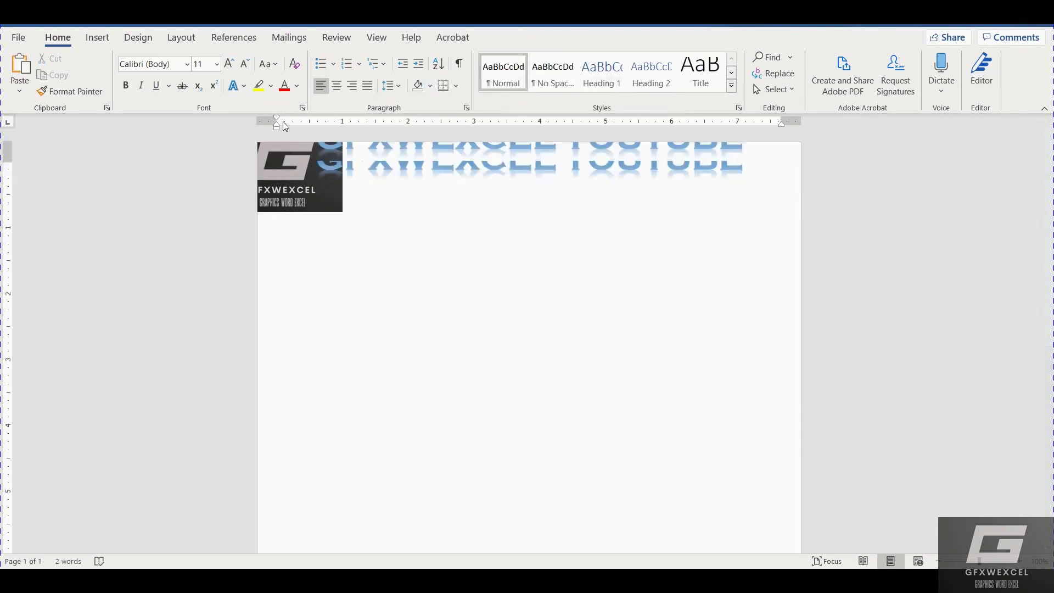
Move the WordArt title and the logo down and to the right.
{"action": "triple_click", "coordinate": [324, 186]}
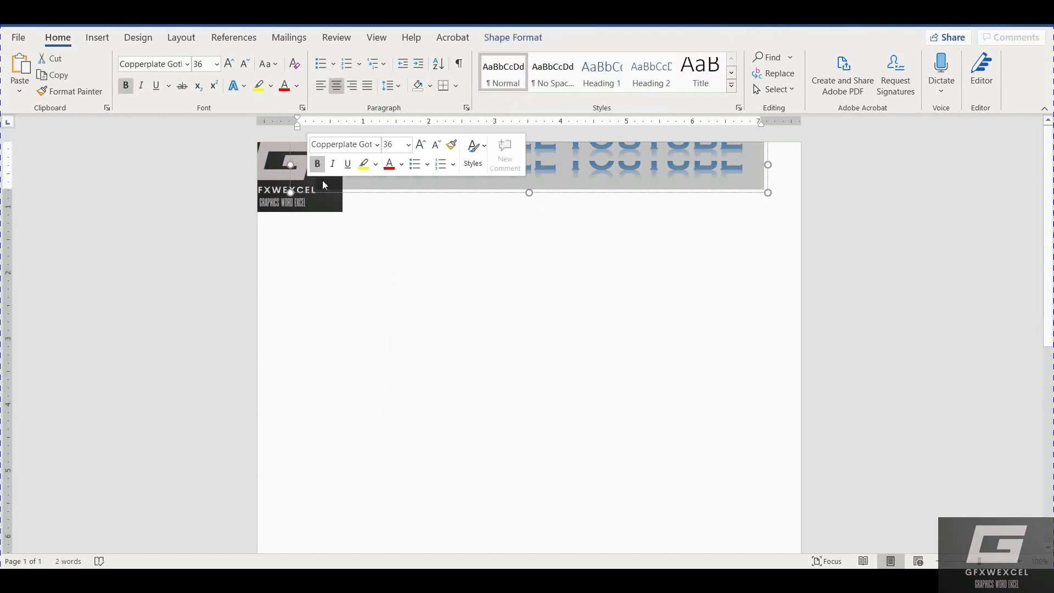
{"action": "left_click", "coordinate": [640, 164]}
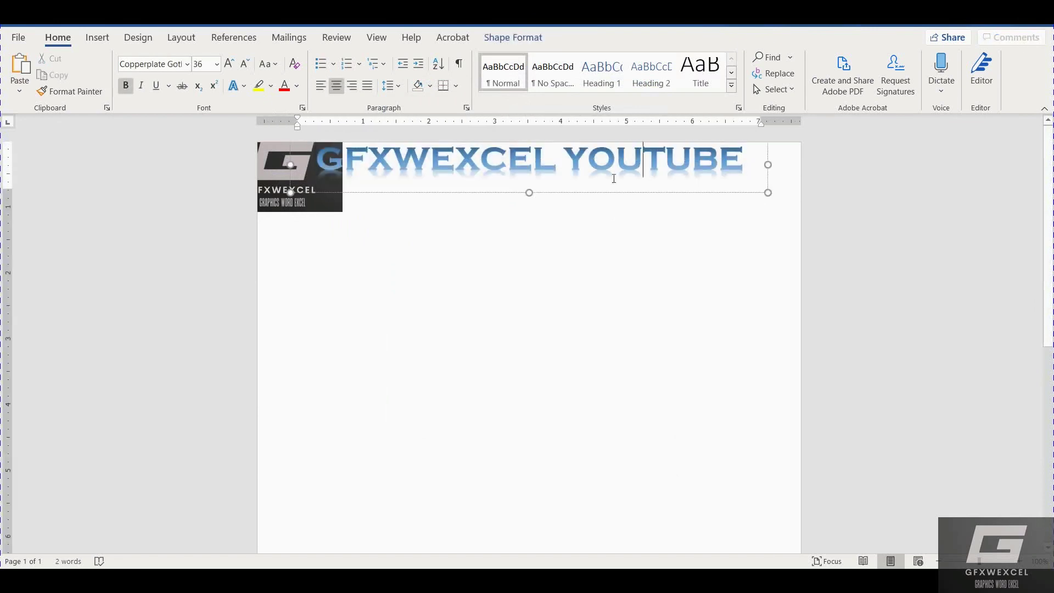
{"action": "left_click_drag", "start_coordinate": [592, 193], "coordinate": [696, 296]}
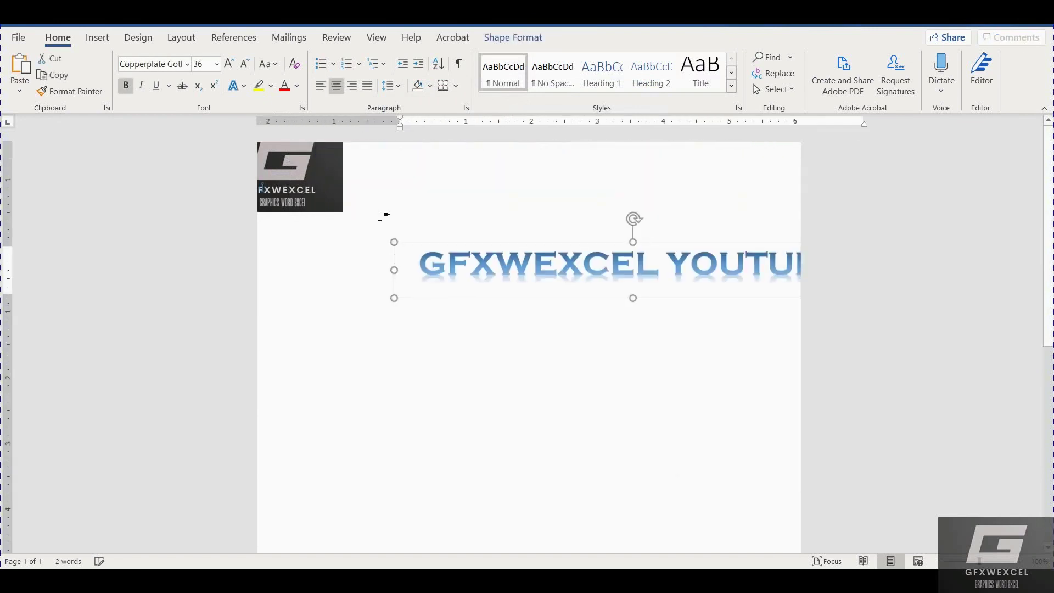
{"action": "left_click", "coordinate": [293, 177]}
{"action": "left_click_drag", "start_coordinate": [293, 177], "coordinate": [358, 214]}
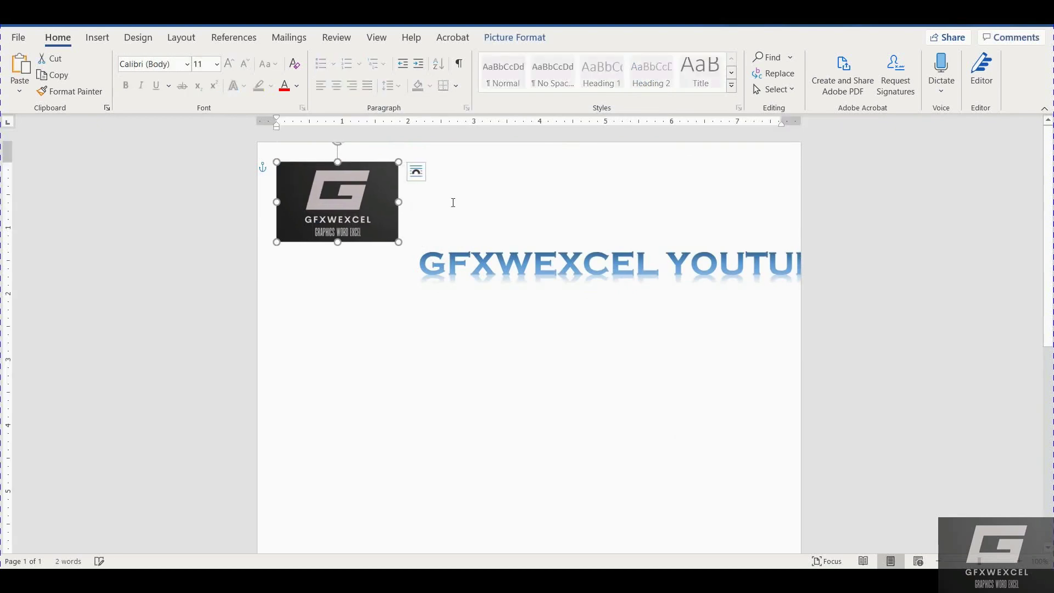
Enter 1 for the logo's height and width in Picture Format, leaving it 0.66" by 1".
{"action": "left_click", "coordinate": [497, 233]}
{"action": "left_click", "coordinate": [391, 237]}
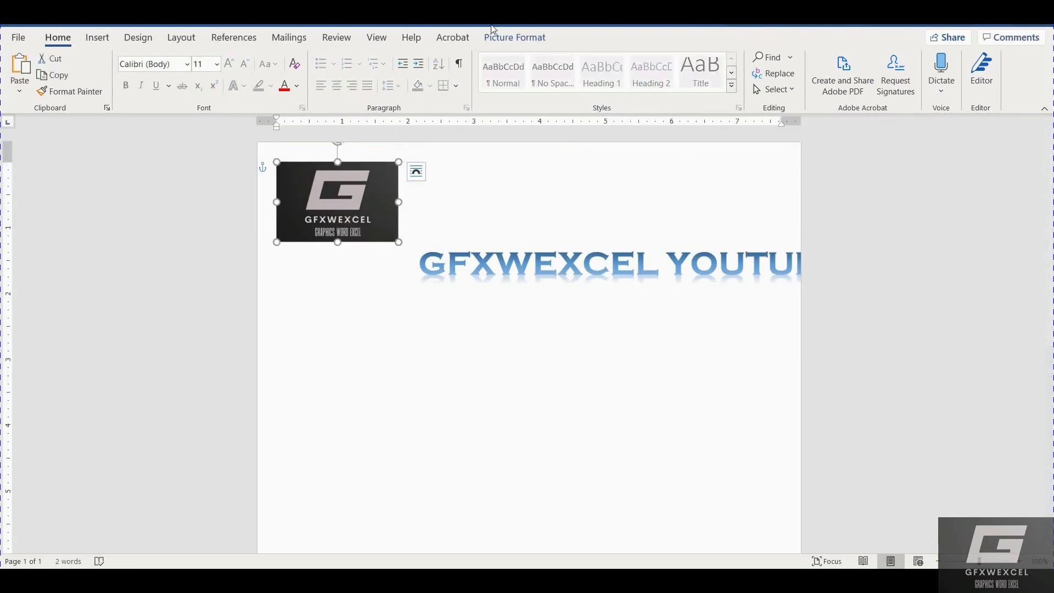
{"action": "left_click", "coordinate": [512, 39]}
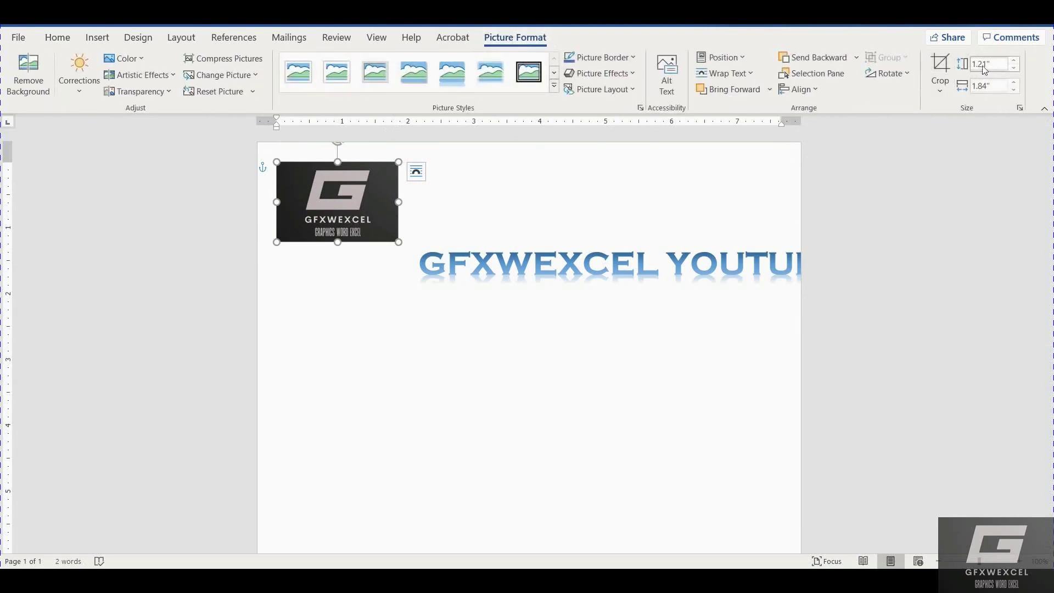
{"action": "left_click_drag", "start_coordinate": [971, 64], "coordinate": [976, 65]}
{"action": "type", "text": "1"}
{"action": "key", "text": "Return"}
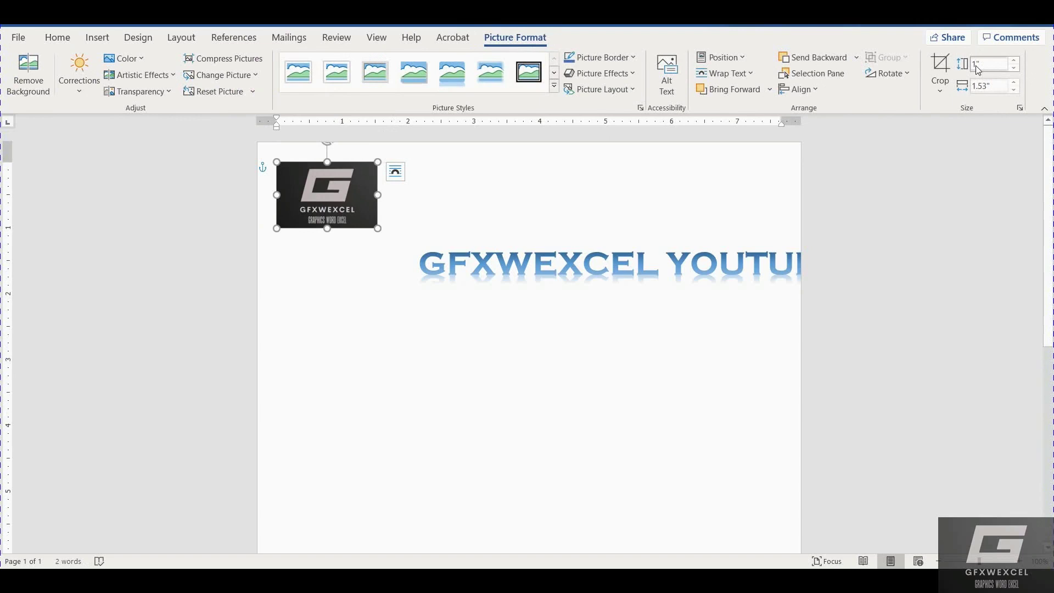
{"action": "left_click", "coordinate": [973, 86]}
{"action": "key", "text": "Delete"}
{"action": "key", "text": "Delete"}
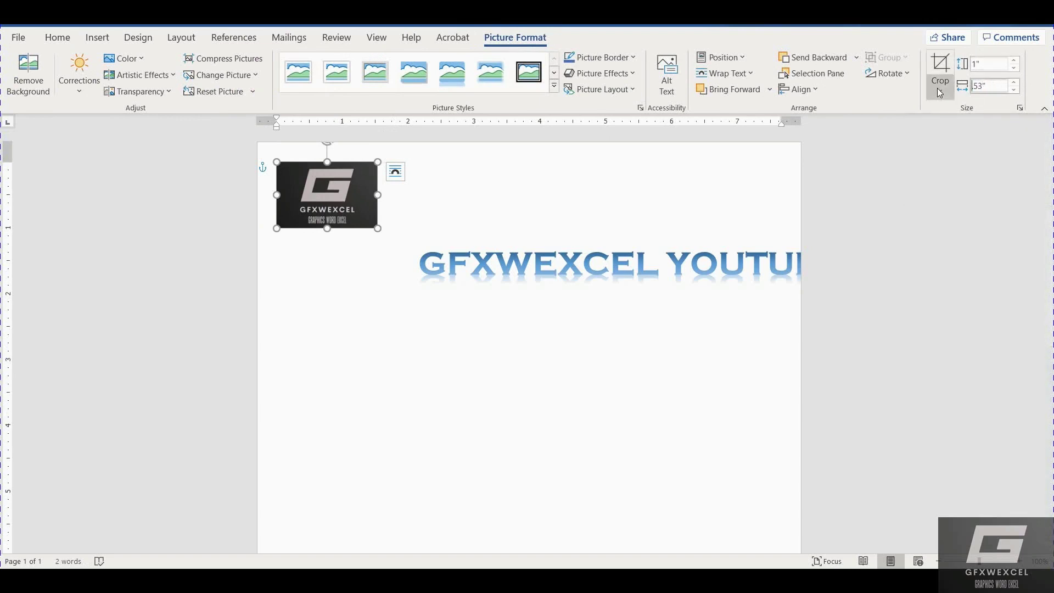
{"action": "key", "text": "Delete"}
{"action": "key", "text": "Delete"}
{"action": "key", "text": "Delete"}
{"action": "type", "text": "1"}
{"action": "key", "text": "Return"}
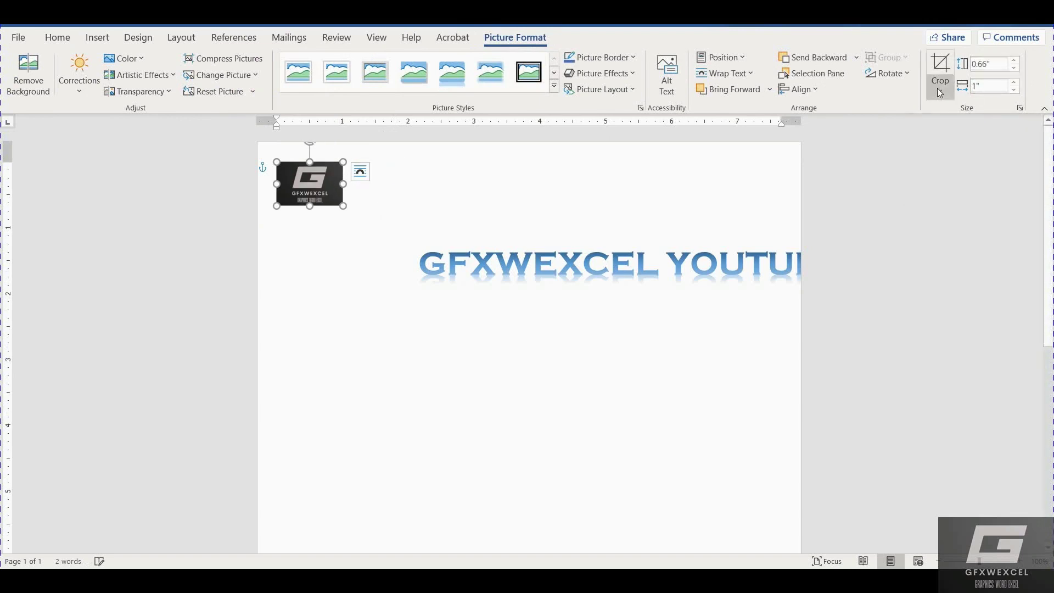
{"action": "left_click", "coordinate": [442, 275]}
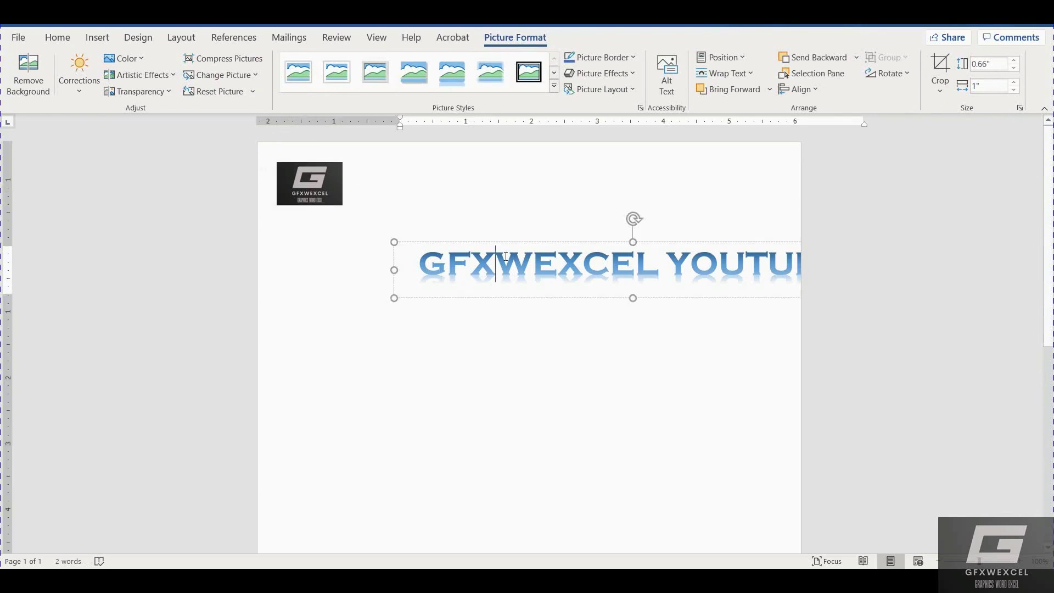
Move the GFXWEXCEL YOUTUBE WordArt up and left so it sits beside the small logo.
{"action": "left_click_drag", "start_coordinate": [541, 240], "coordinate": [470, 152]}
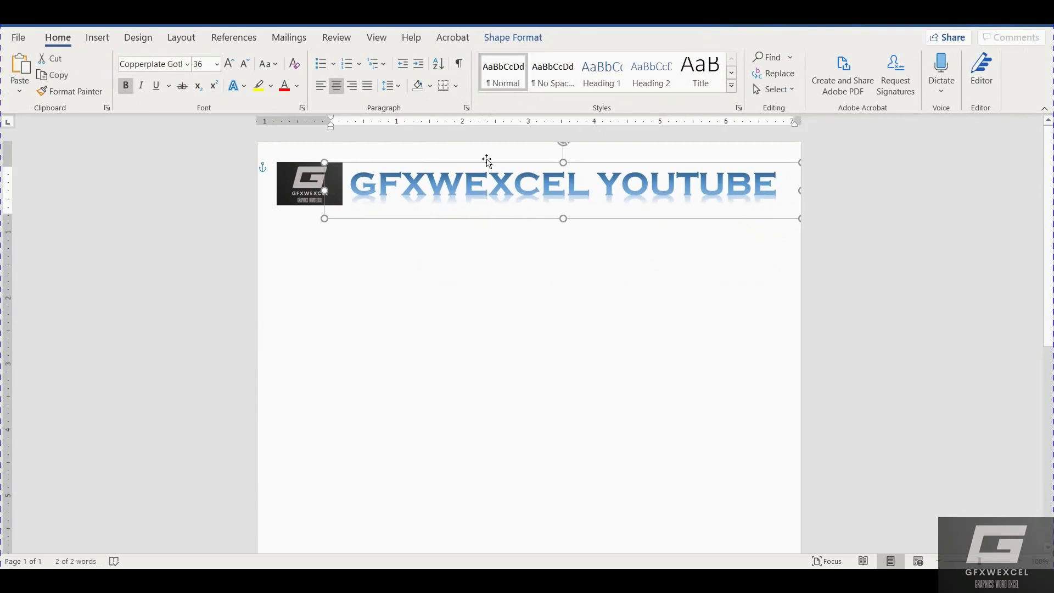
{"action": "left_click_drag", "start_coordinate": [487, 158], "coordinate": [486, 156]}
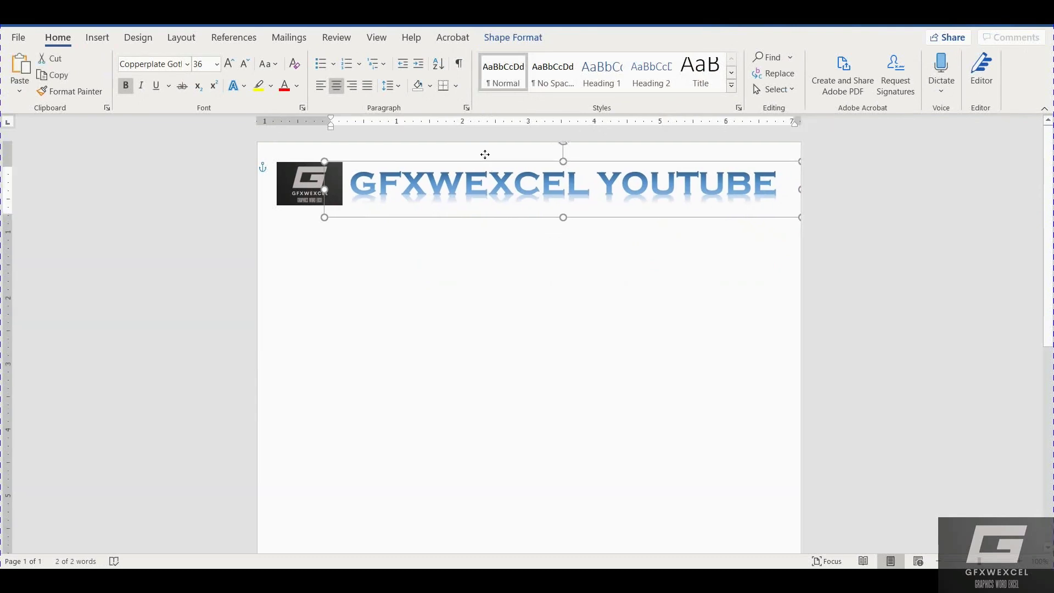
{"action": "left_click", "coordinate": [517, 255]}
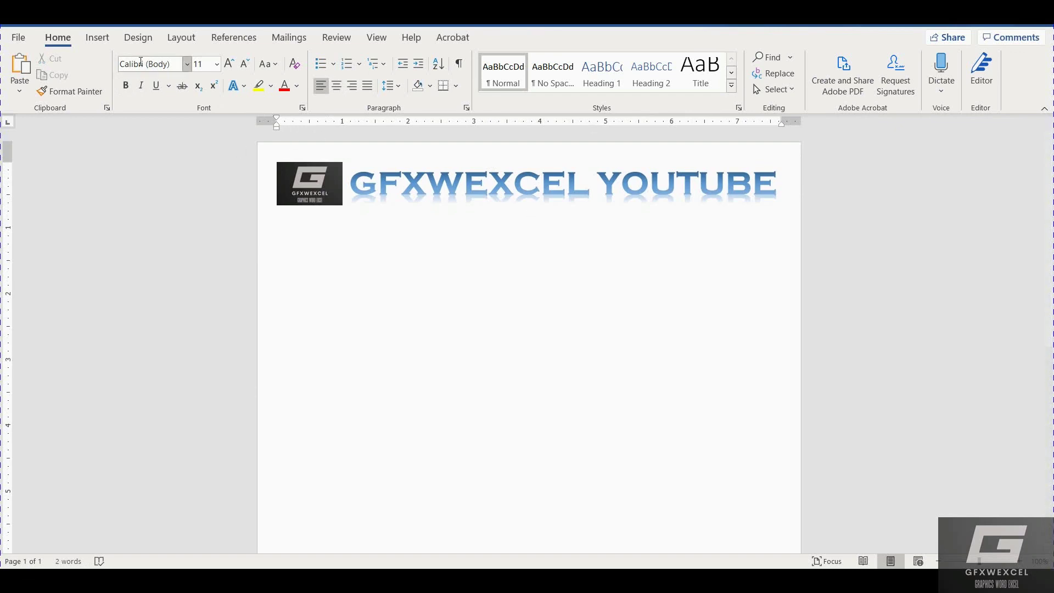
Insert a gray-style WordArt box and clear its placeholder text.
{"action": "left_click", "coordinate": [98, 38]}
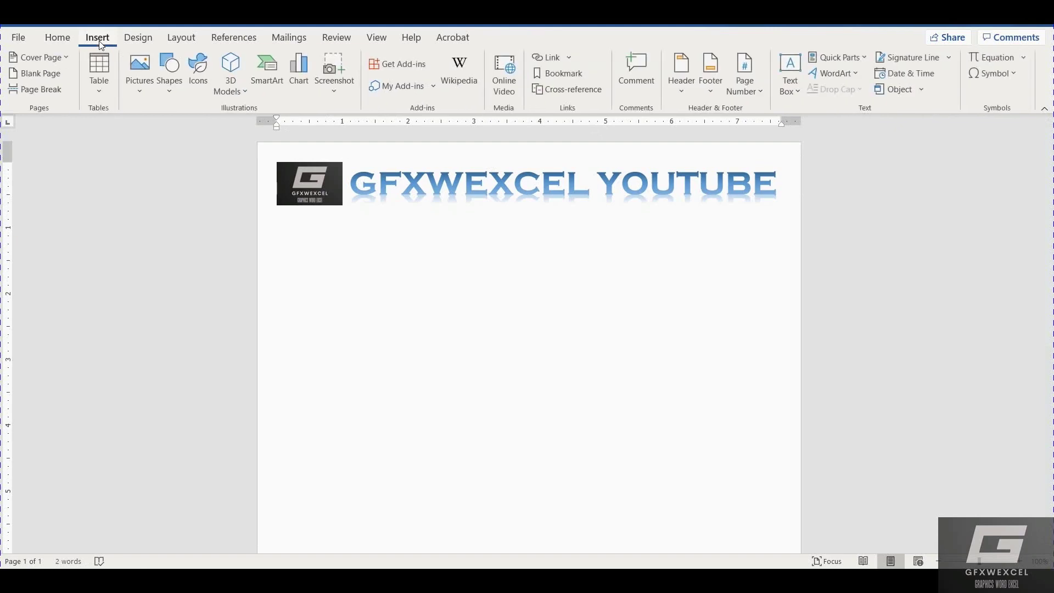
{"action": "left_click", "coordinate": [827, 73]}
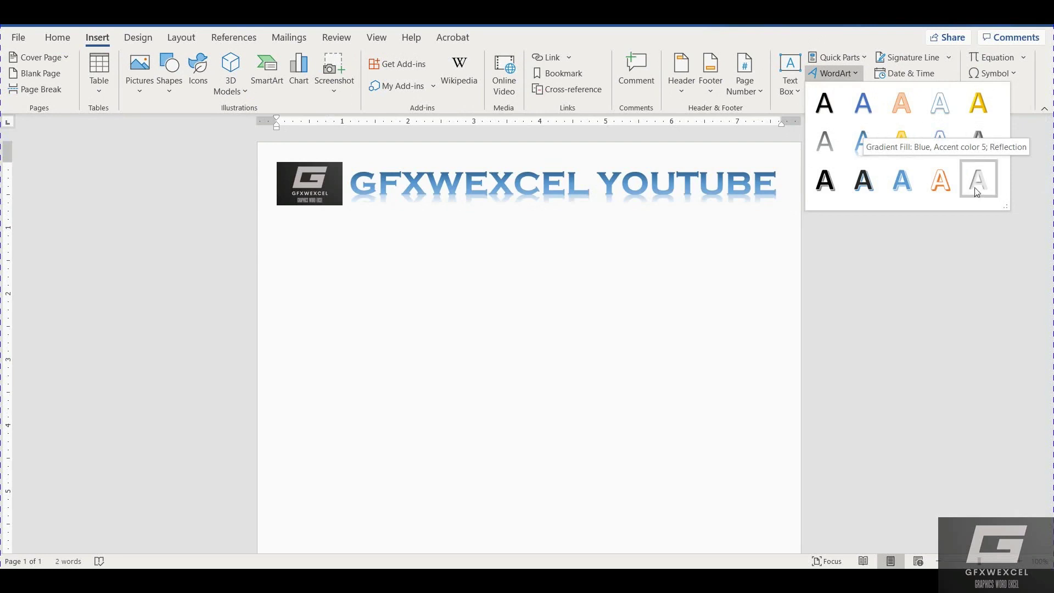
{"action": "left_click", "coordinate": [974, 147]}
{"action": "key", "text": "Delete"}
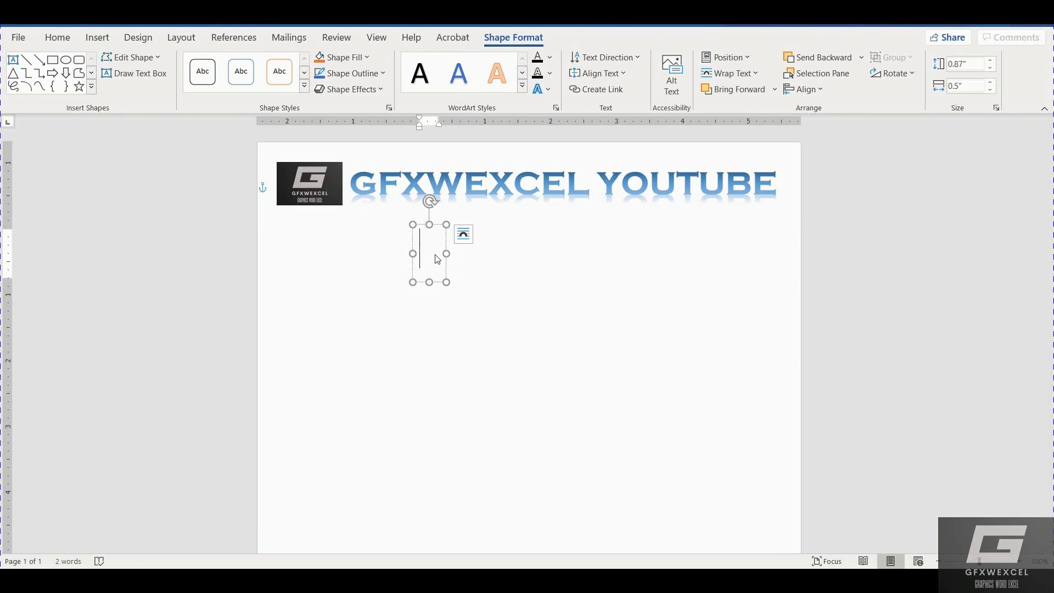
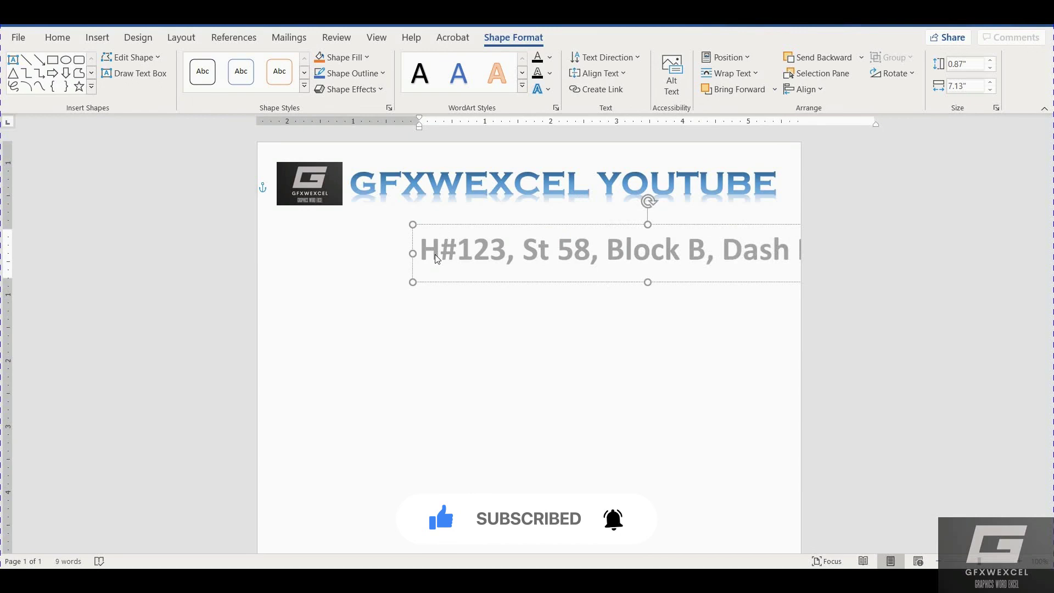
Enter the postal address in the gray WordArt, shift it left under the title, and select its text.
{"action": "left_click", "coordinate": [473, 213]}
{"action": "left_click_drag", "start_coordinate": [473, 213], "coordinate": [452, 211]}
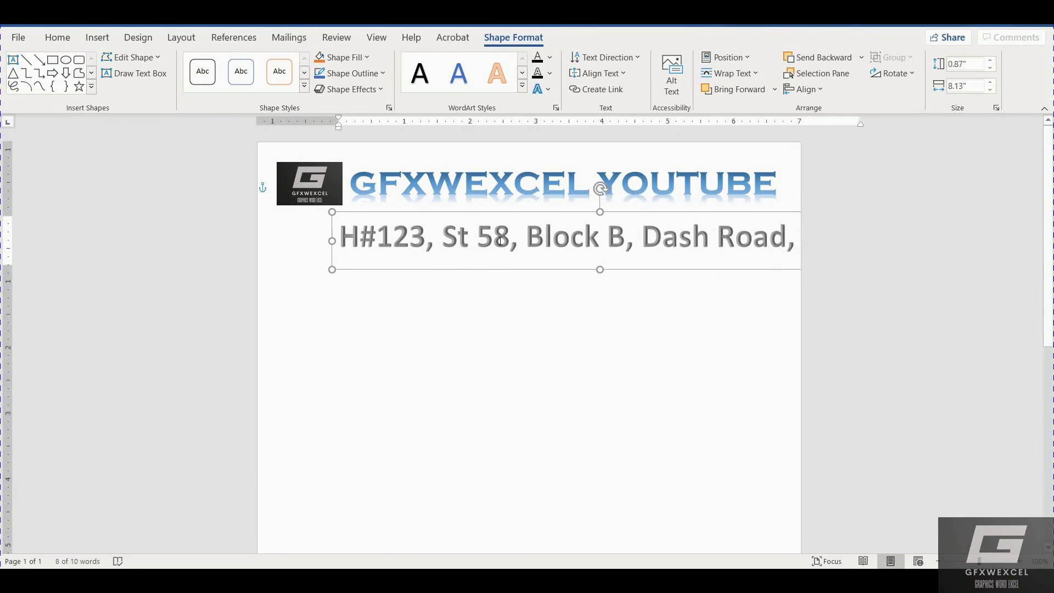
{"action": "left_click", "coordinate": [549, 247]}
{"action": "key", "text": "ctrl+a"}
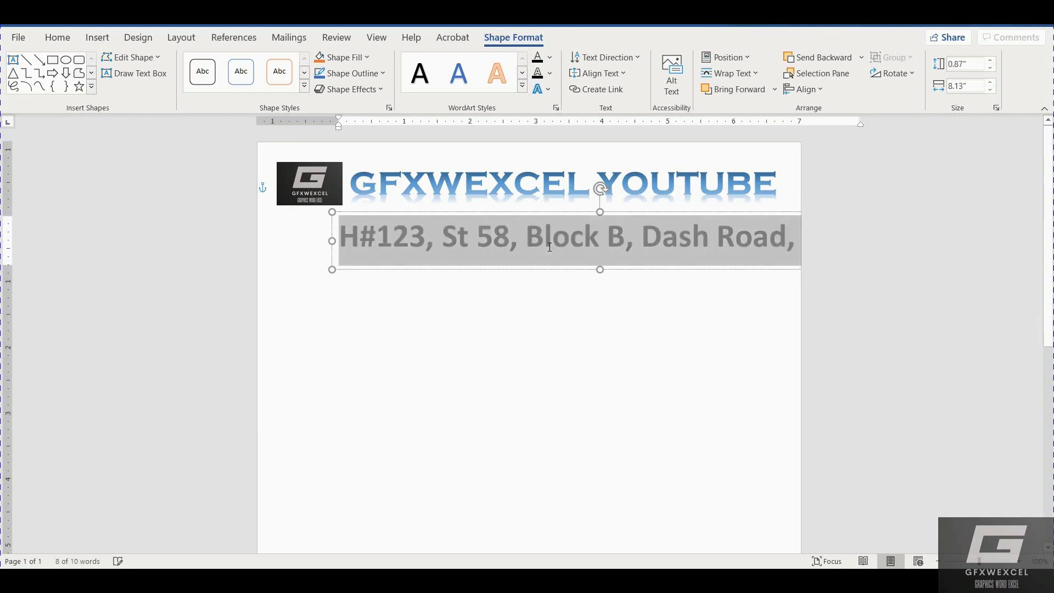